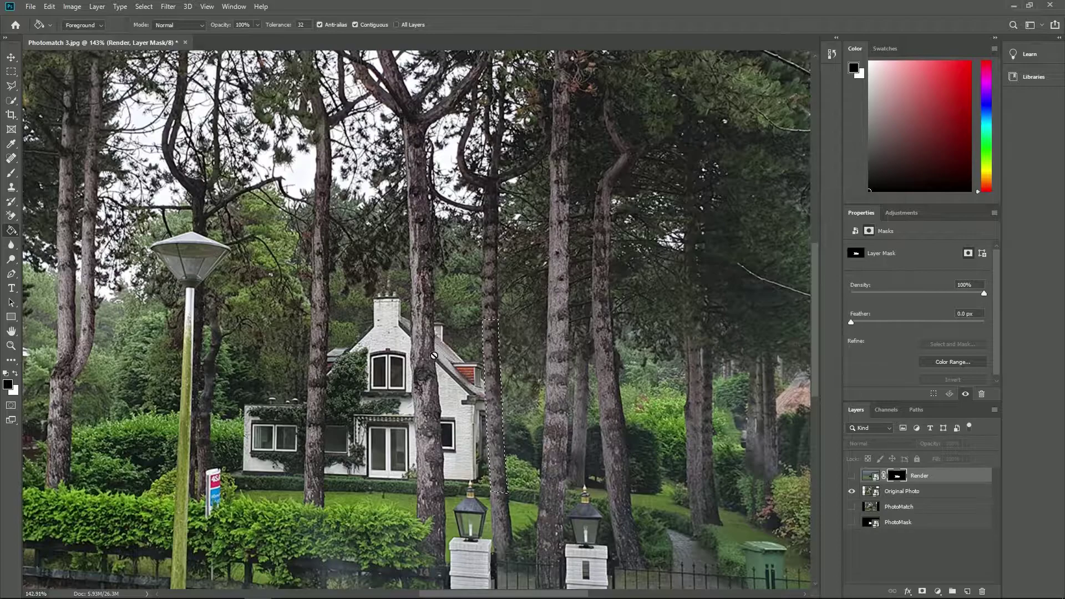
Show the Render layer over the original photo of the house among the trees.
{"action": "left_click", "coordinate": [852, 476]}
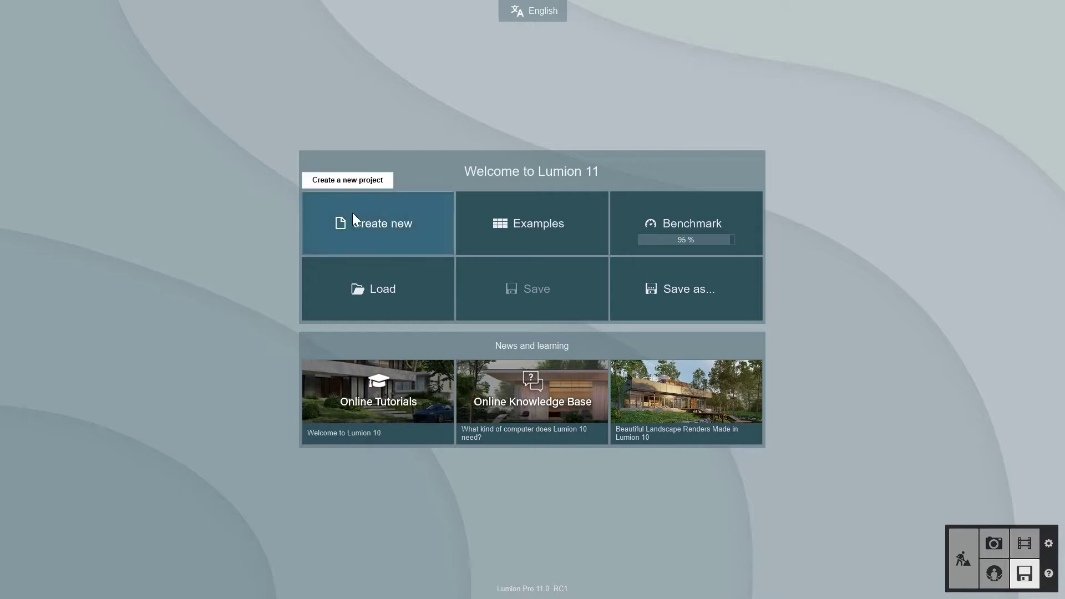
In Lumion, create a plain-environment project and place the imported Van Mannen house model at the scene origin.
{"action": "left_click", "coordinate": [358, 216]}
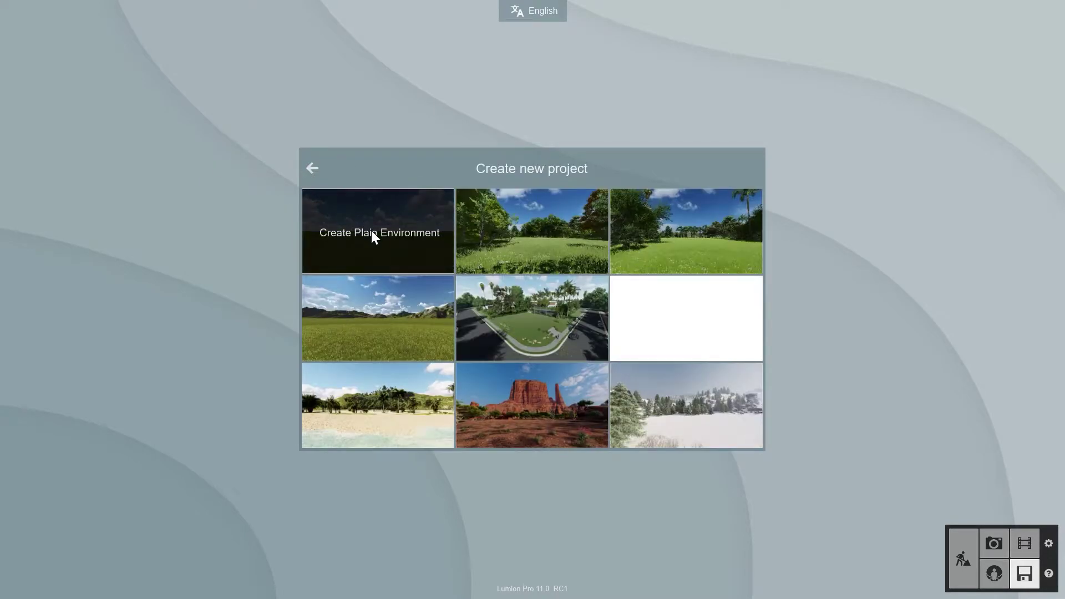
{"action": "left_click", "coordinate": [371, 230]}
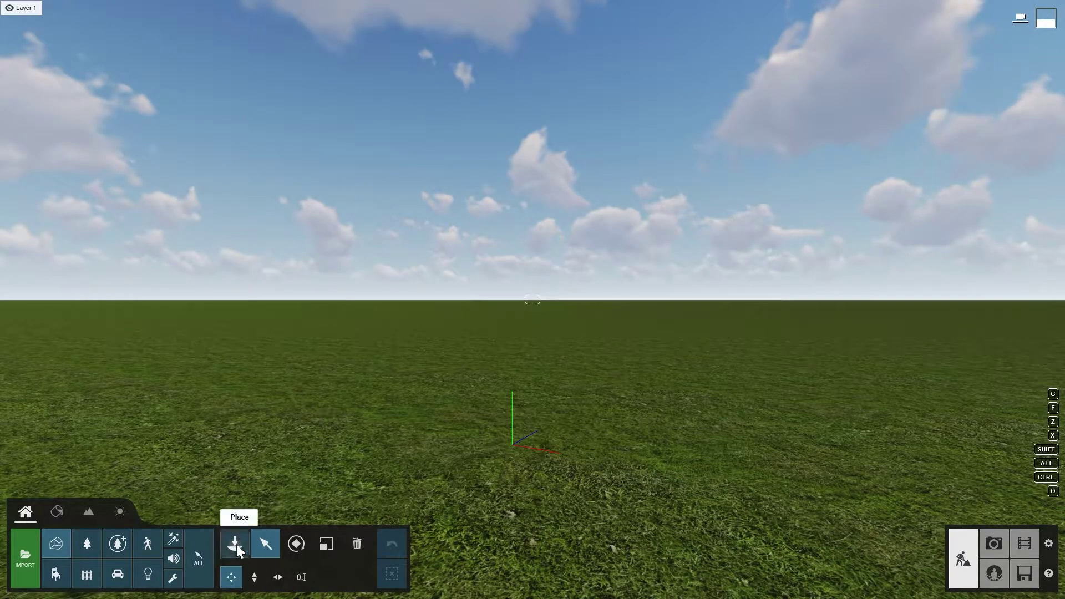
{"action": "left_click", "coordinate": [236, 545]}
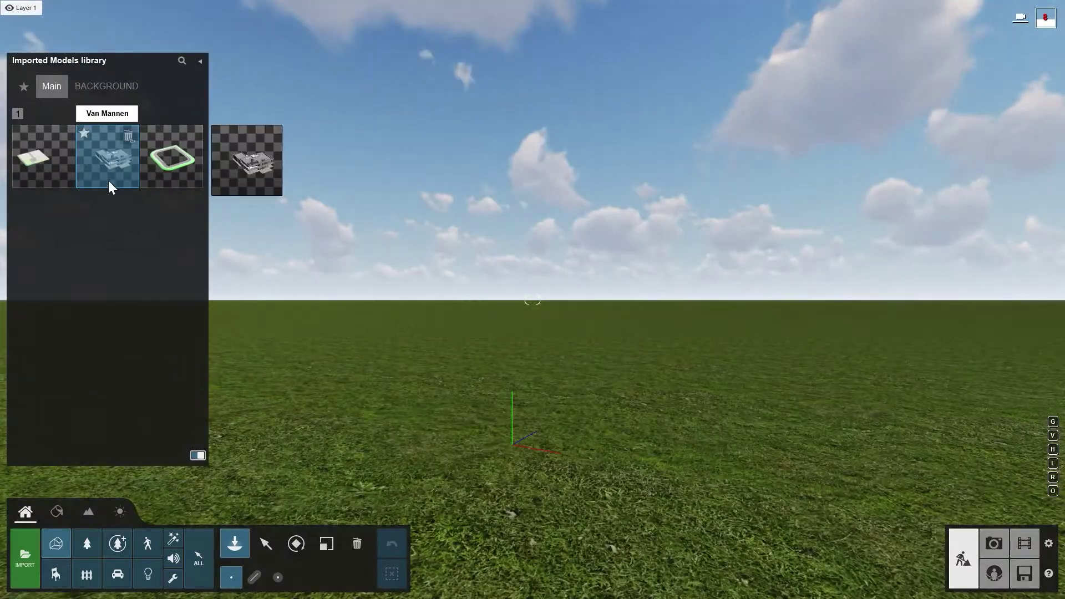
{"action": "left_click", "coordinate": [108, 181]}
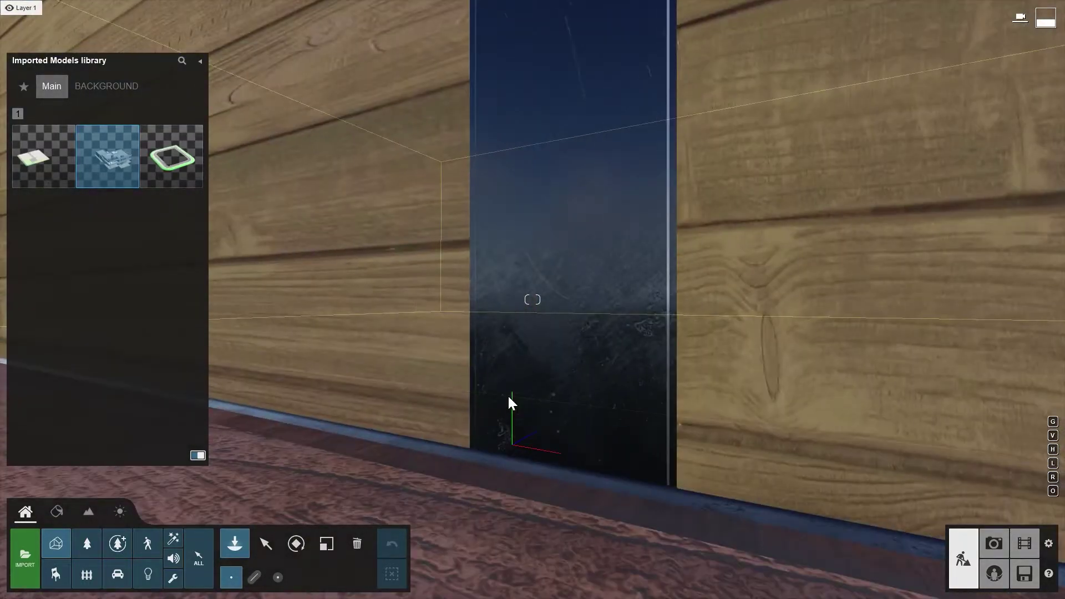
{"action": "left_click", "coordinate": [508, 395]}
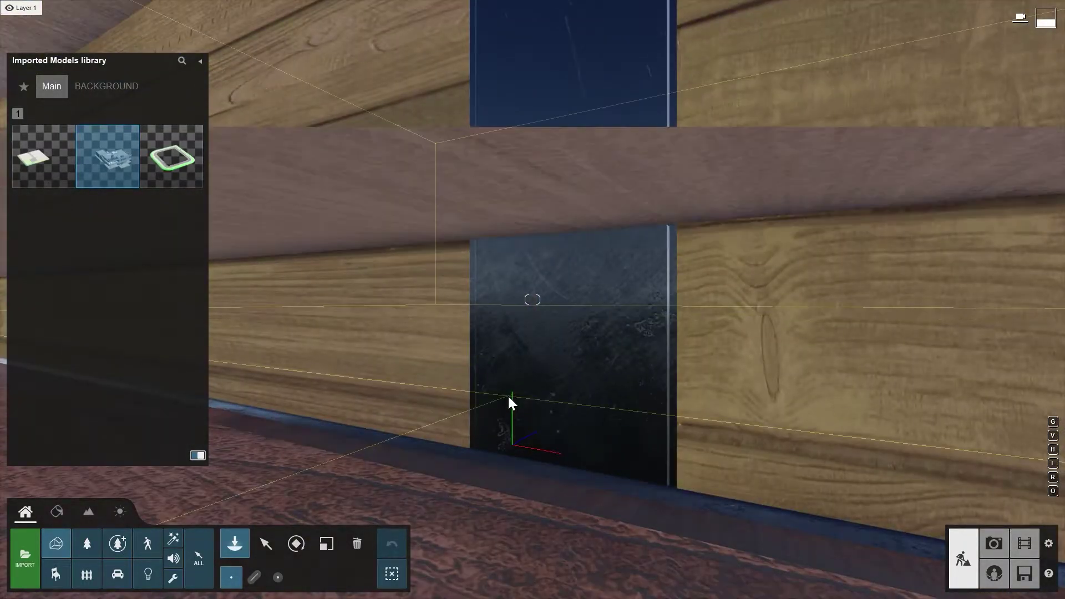
{"action": "left_click", "coordinate": [266, 544]}
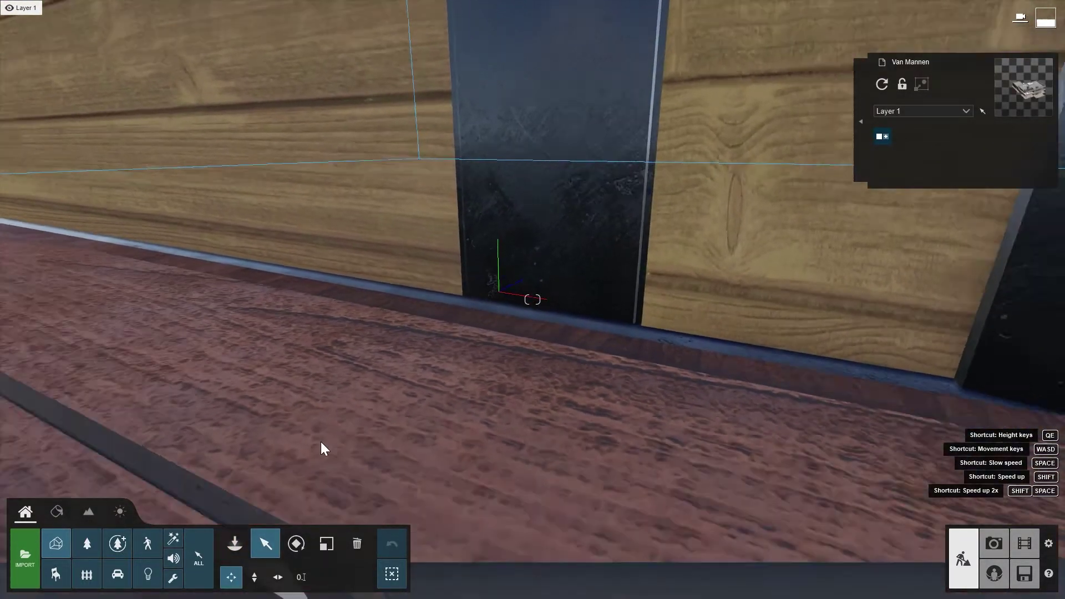
{"action": "scroll", "coordinate": [321, 442], "scroll_direction": "down", "scroll_amount": 10}
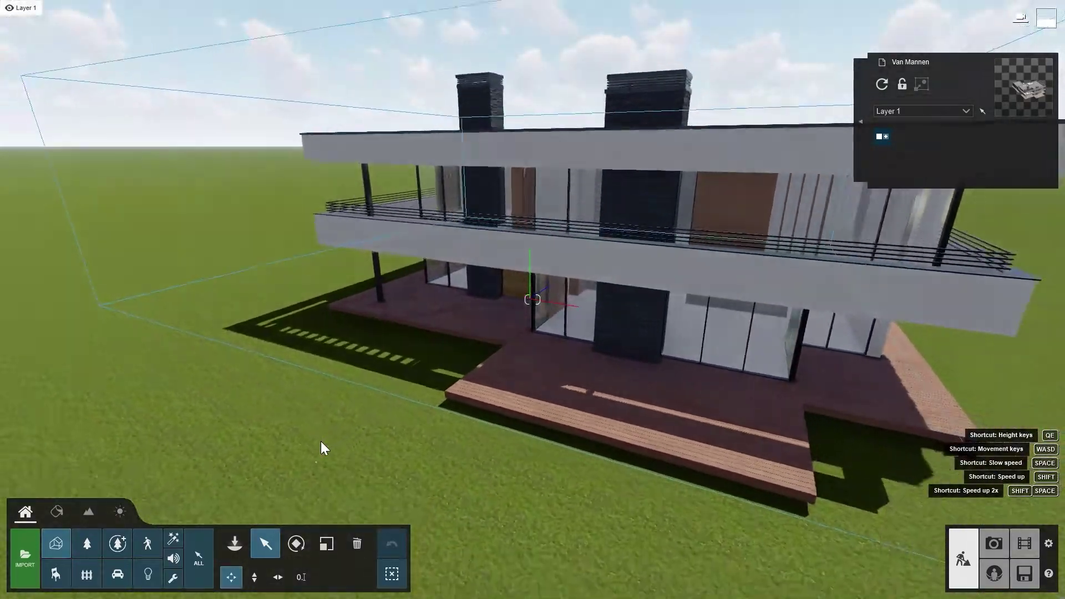
{"action": "scroll", "coordinate": [321, 441], "scroll_direction": "down", "scroll_amount": 3}
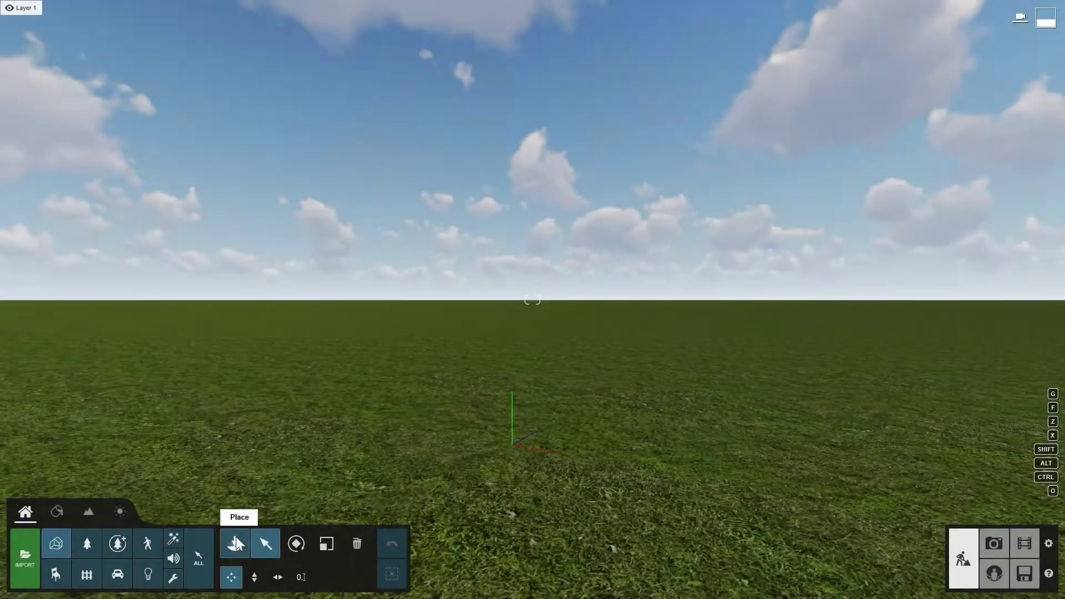
Open the built-in example project showing the white two-storey house beside a road.
{"action": "left_click", "coordinate": [235, 543]}
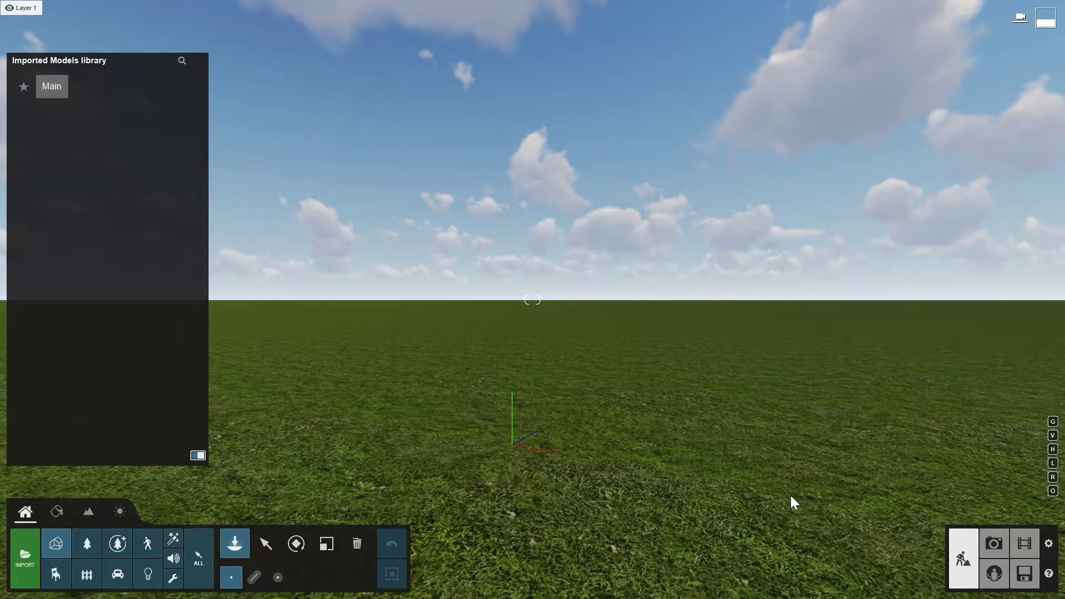
{"action": "left_click", "coordinate": [1023, 575]}
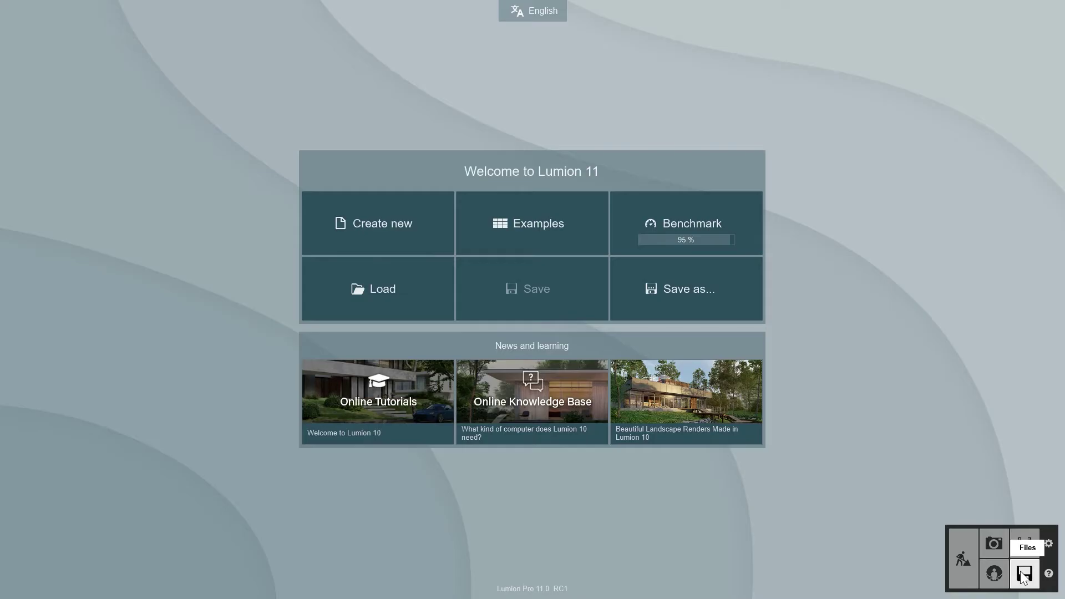
{"action": "left_click", "coordinate": [505, 213]}
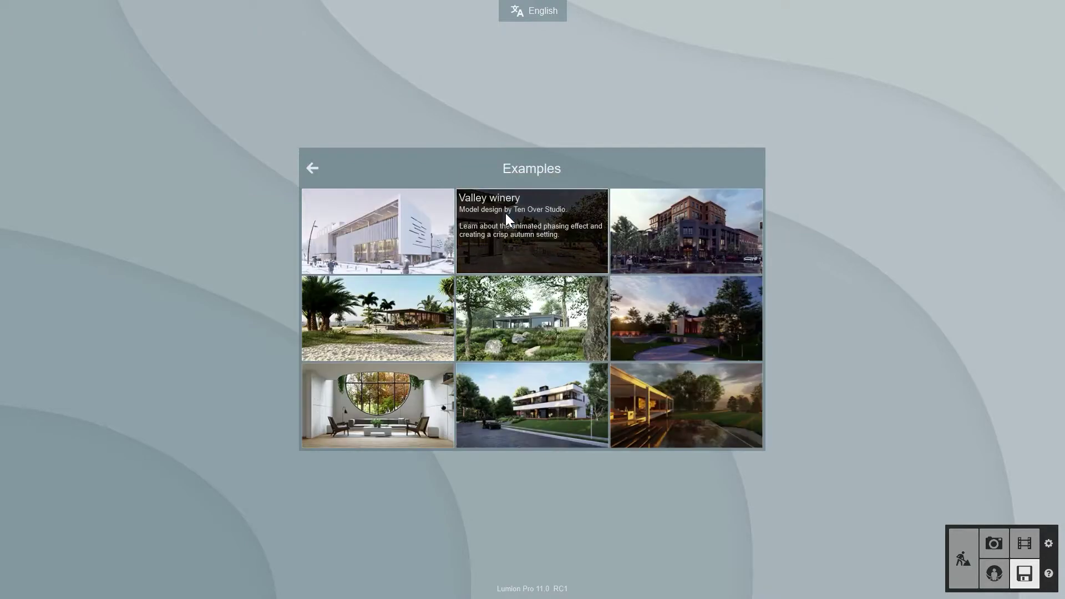
{"action": "left_click", "coordinate": [515, 401]}
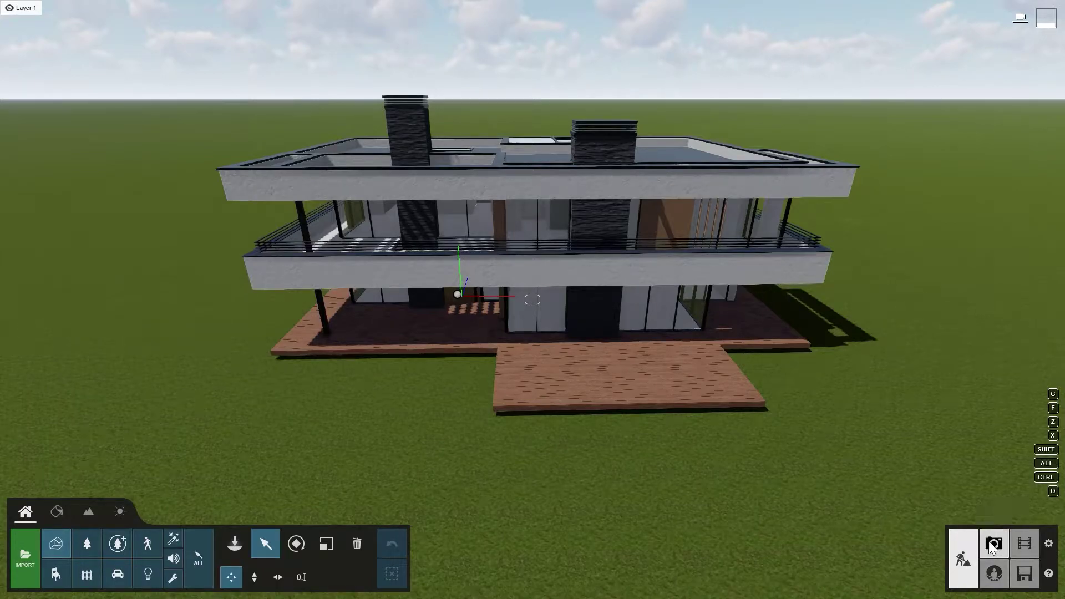
Store the house view as photo 1 and add an editable Photo Matching effect to it.
{"action": "left_click", "coordinate": [990, 543]}
{"action": "left_click", "coordinate": [54, 489]}
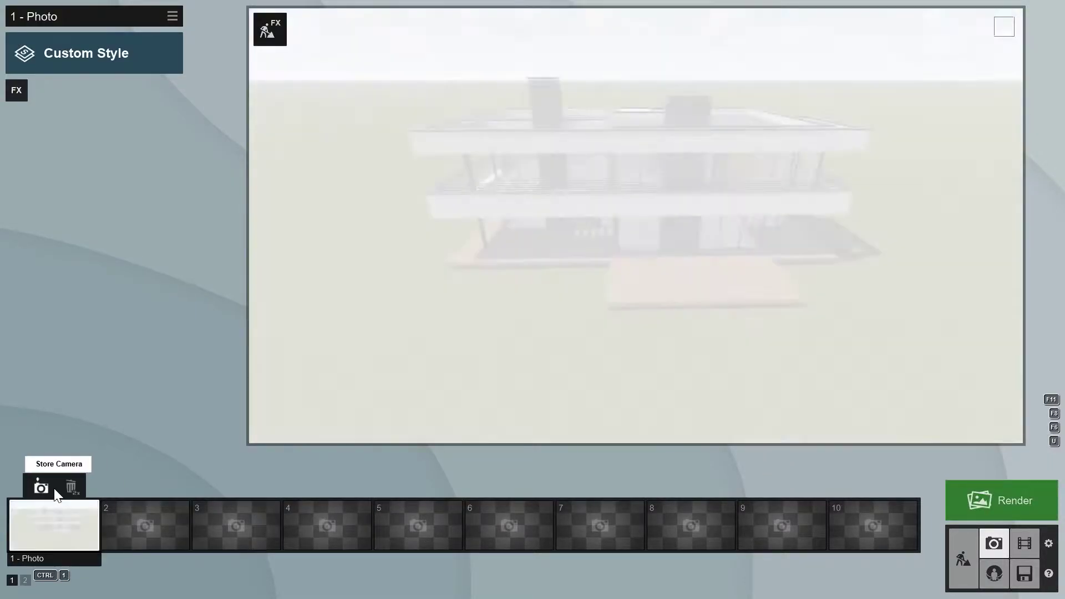
{"action": "left_click", "coordinate": [17, 92]}
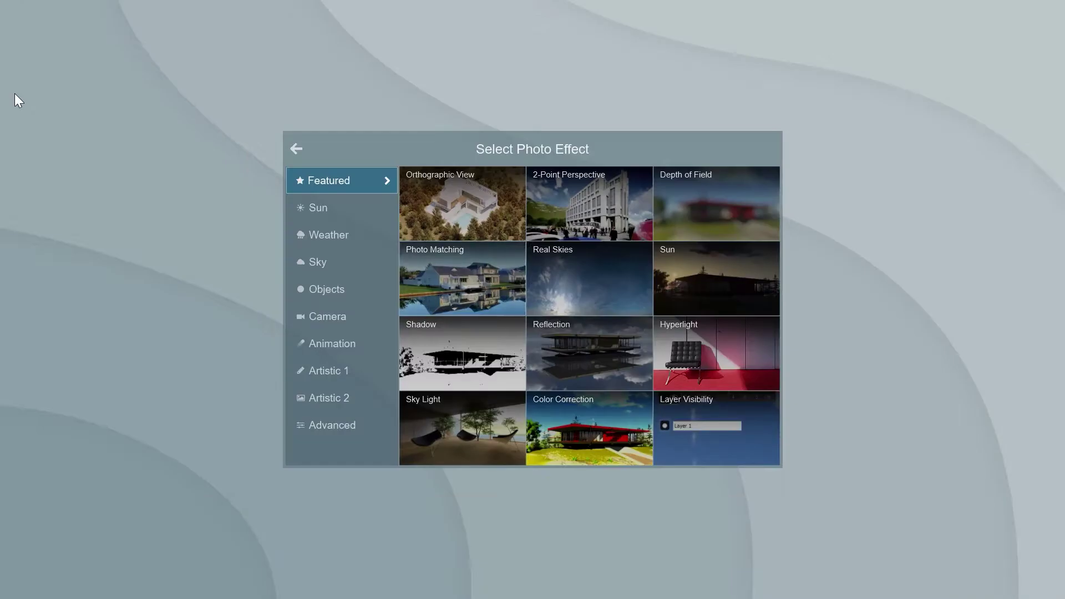
{"action": "left_click", "coordinate": [468, 266]}
{"action": "left_click", "coordinate": [45, 154]}
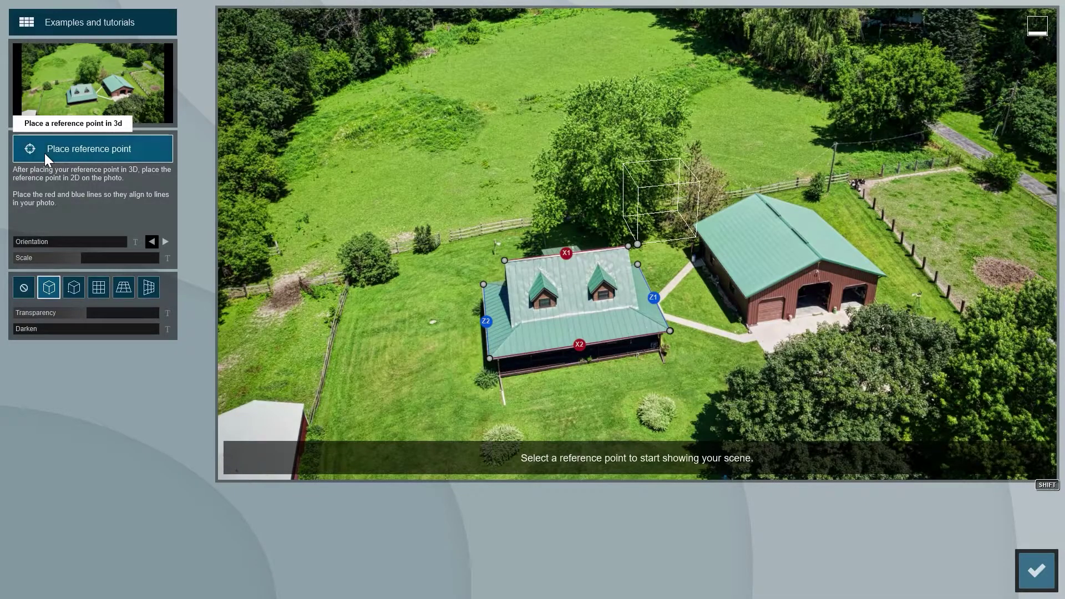
Select the waterfront house matching example and replace its picture with Photomatching Tutorial 3.jpg.
{"action": "left_click", "coordinate": [85, 25]}
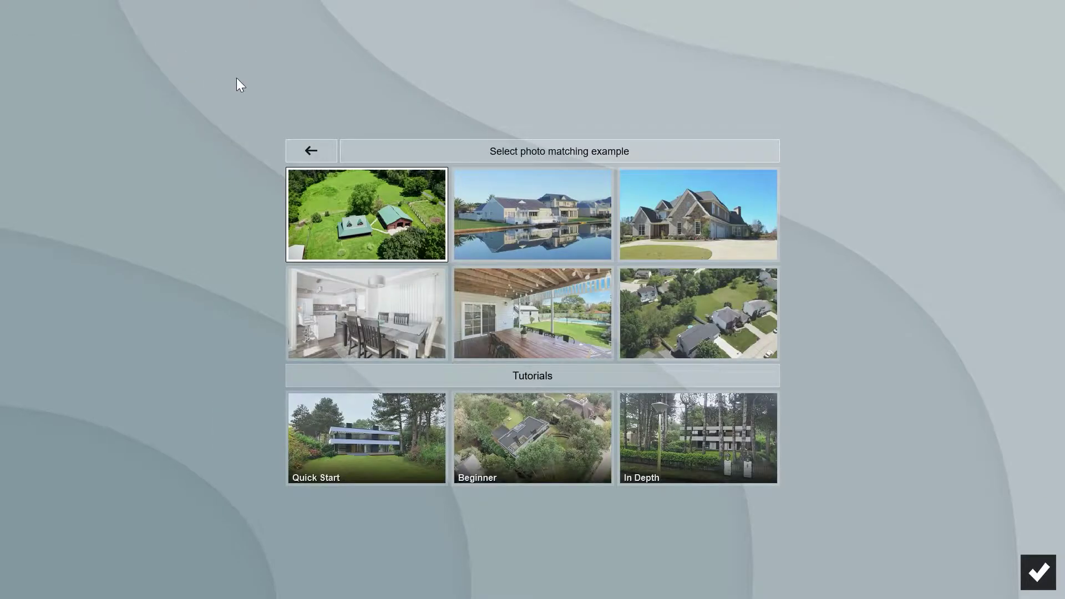
{"action": "left_click", "coordinate": [488, 210]}
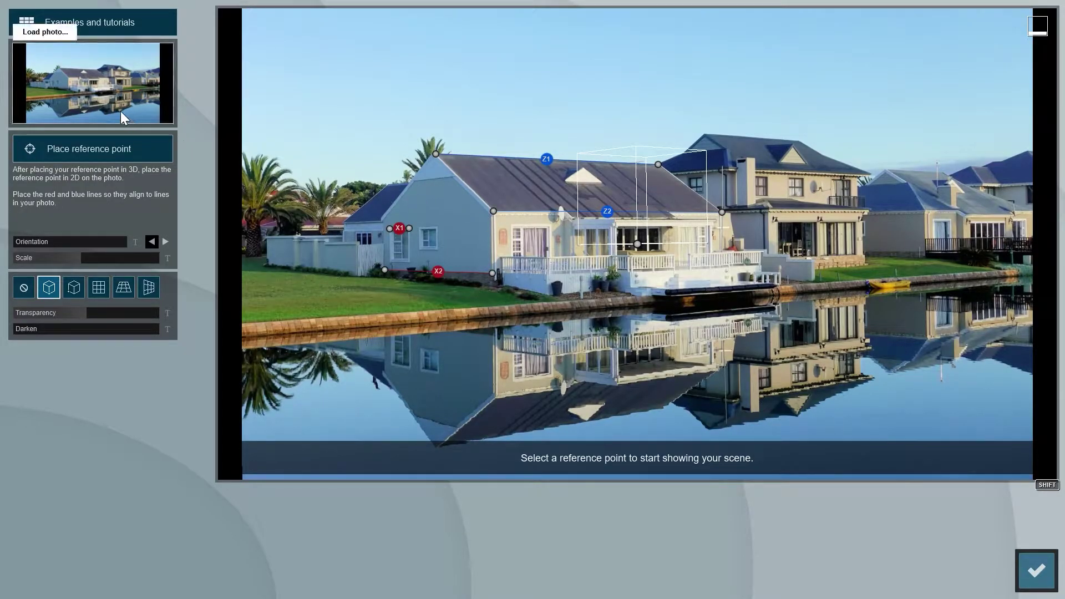
{"action": "left_click", "coordinate": [105, 103]}
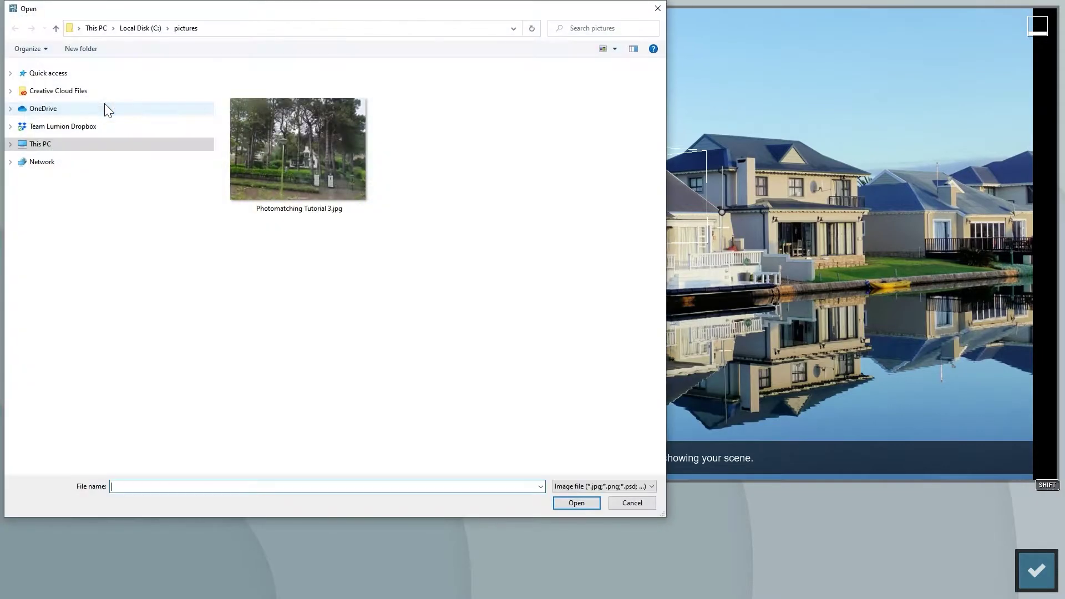
{"action": "double_click", "coordinate": [291, 167]}
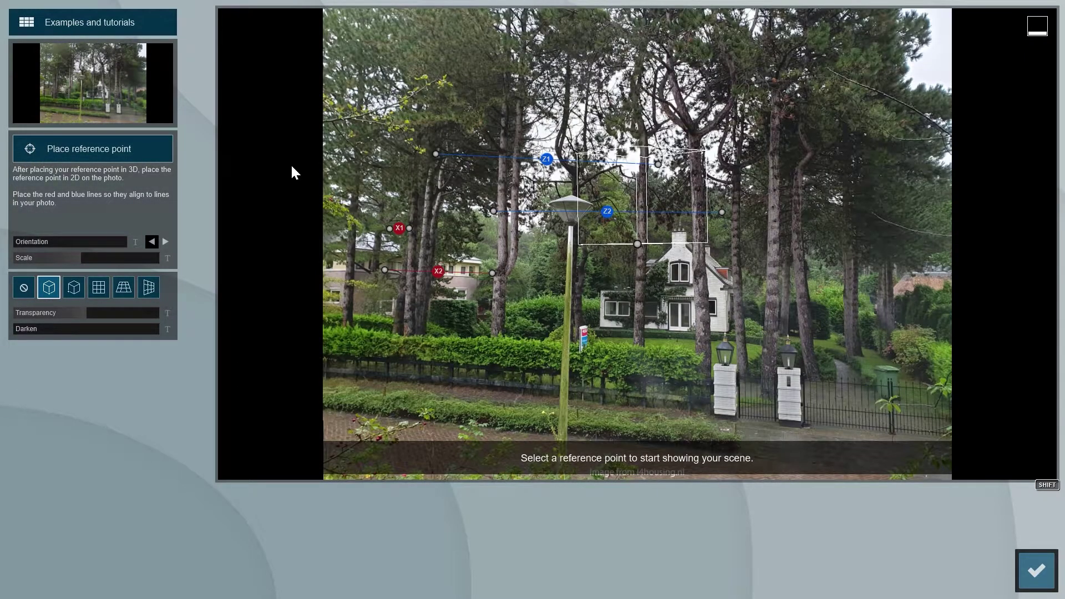
Align red line X2 with the base of the white house and X1 from the neighbouring house's roof to the chimney top.
{"action": "left_click_drag", "start_coordinate": [492, 273], "coordinate": [727, 331]}
{"action": "left_click_drag", "start_coordinate": [383, 269], "coordinate": [333, 318]}
{"action": "left_click_drag", "start_coordinate": [409, 228], "coordinate": [686, 230]}
{"action": "mouse_move", "coordinate": [384, 227]}
{"action": "left_mouse_down"}
{"action": "mouse_move", "coordinate": [390, 237]}
{"action": "mouse_move", "coordinate": [380, 239]}
{"action": "left_mouse_up"}
Align blue line Z2 from the white house's base corner up to the trees and Z1 from its chimney down toward the green bin.
{"action": "left_click_drag", "start_coordinate": [494, 212], "coordinate": [727, 331]}
{"action": "left_click_drag", "start_coordinate": [723, 212], "coordinate": [797, 273]}
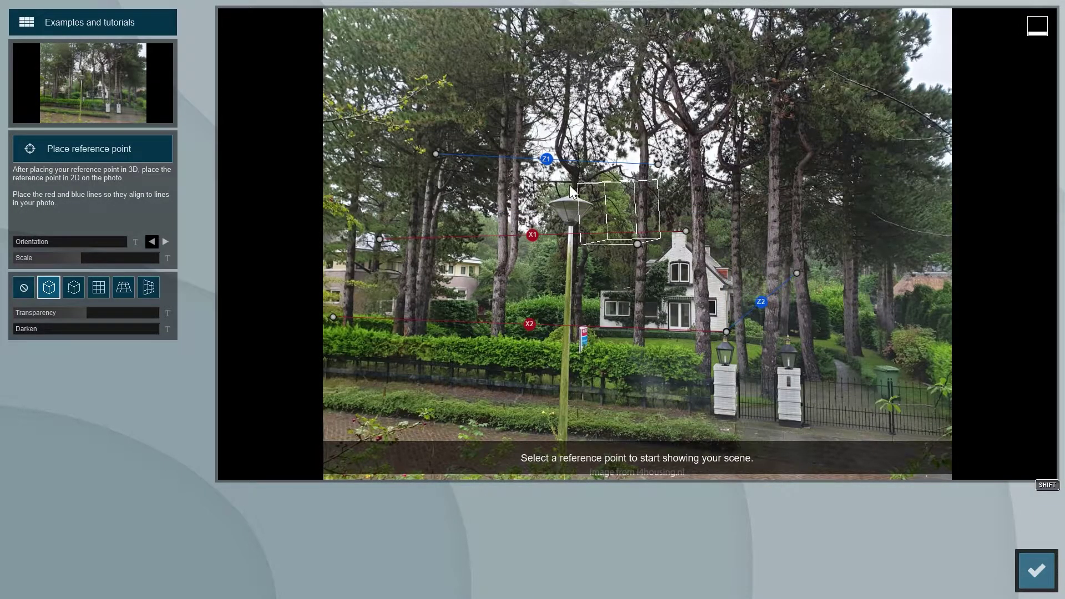
{"action": "left_click_drag", "start_coordinate": [435, 153], "coordinate": [900, 360]}
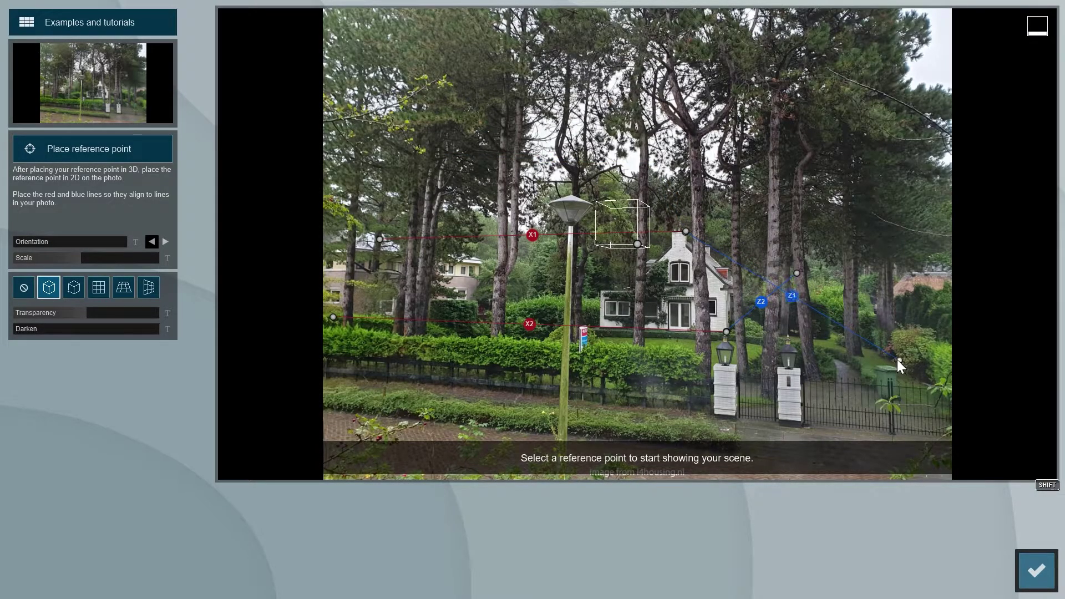
Place the 3D reference point on the nearest corner of the model's wooden deck.
{"action": "left_click", "coordinate": [101, 149]}
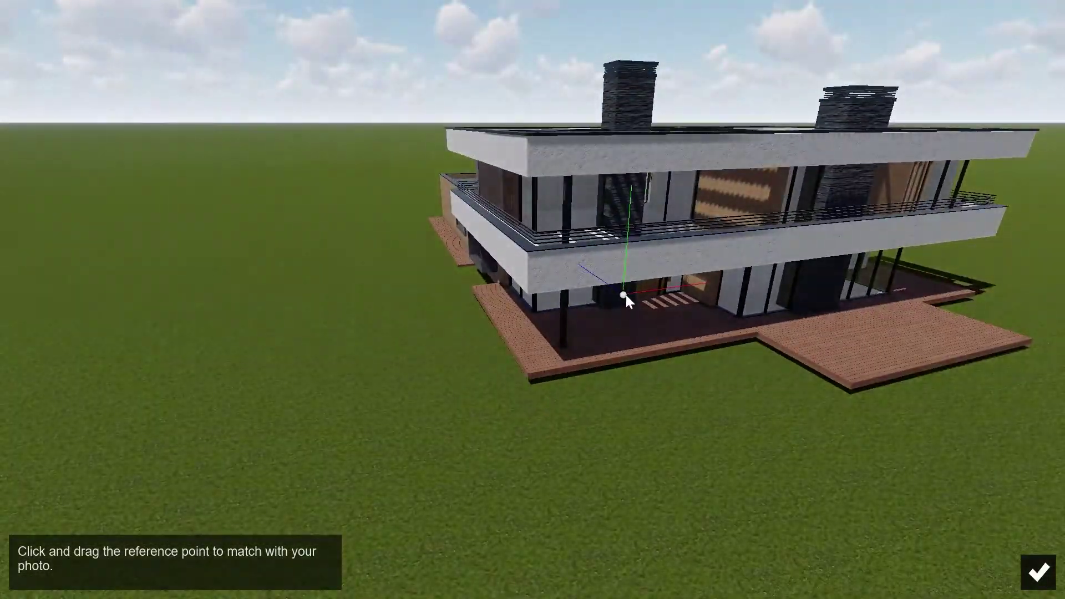
{"action": "left_click_drag", "start_coordinate": [626, 295], "coordinate": [531, 372]}
{"action": "left_click", "coordinate": [1036, 577]}
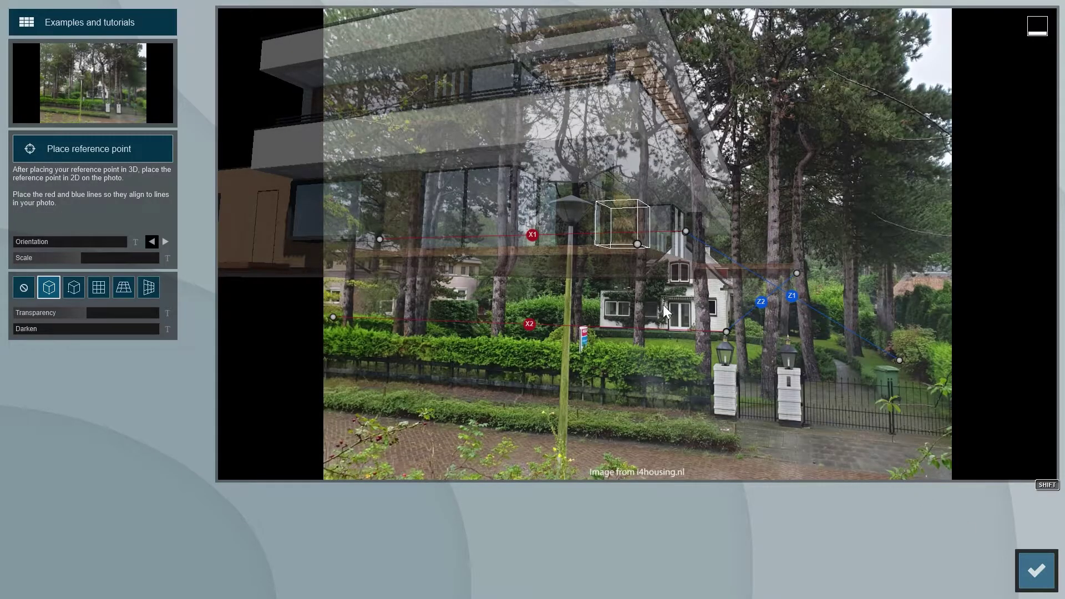
Scale down and reorient the overlaid model, and move its reference point onto line X2 just left of the lamp post.
{"action": "left_click_drag", "start_coordinate": [83, 258], "coordinate": [70, 259]}
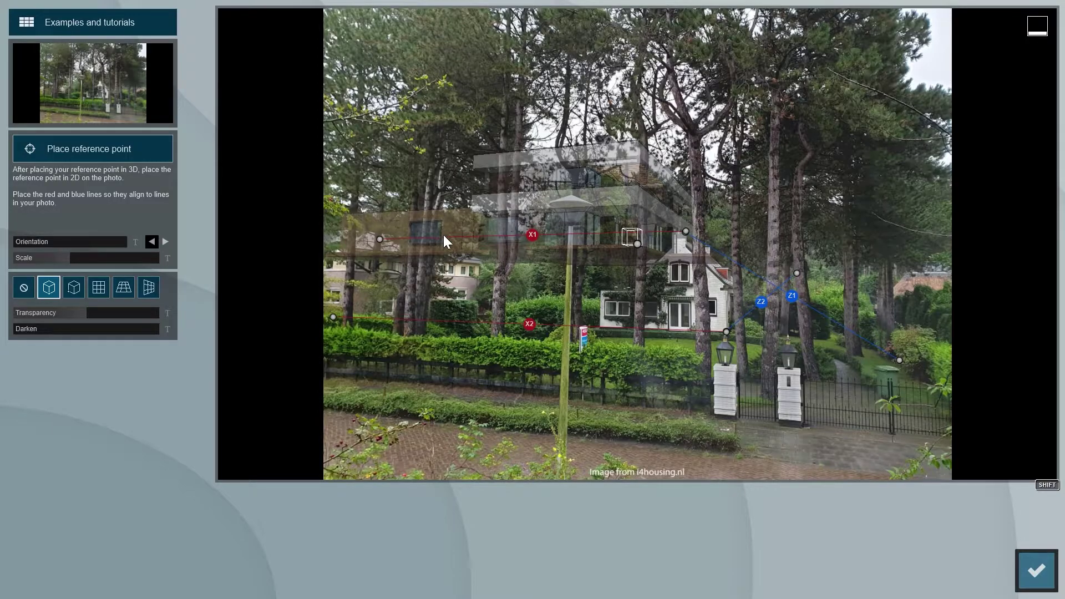
{"action": "left_click_drag", "start_coordinate": [637, 244], "coordinate": [581, 329]}
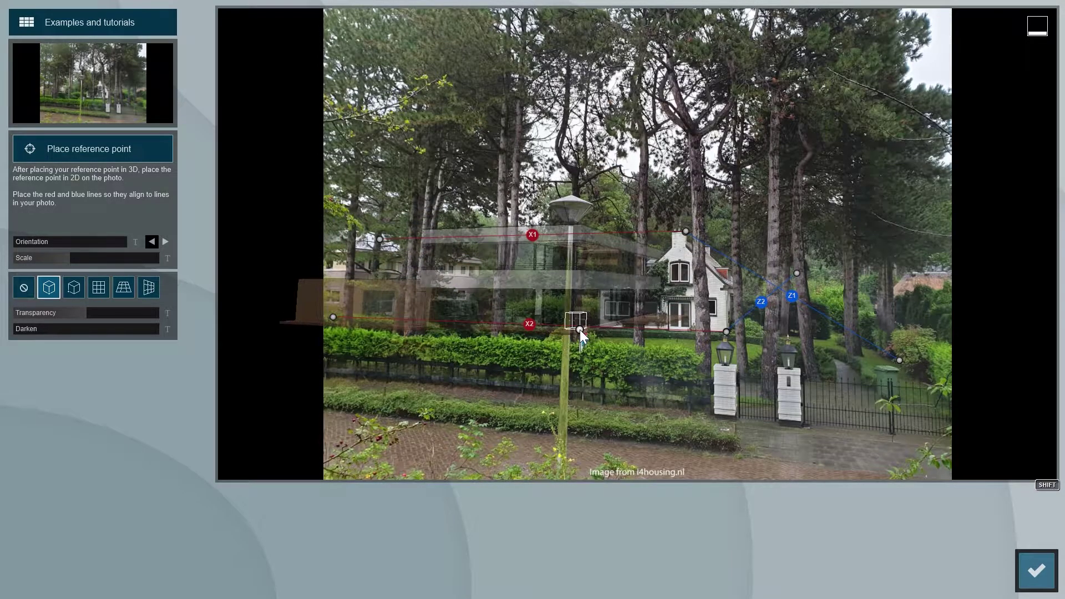
{"action": "left_click_drag", "start_coordinate": [82, 241], "coordinate": [68, 258]}
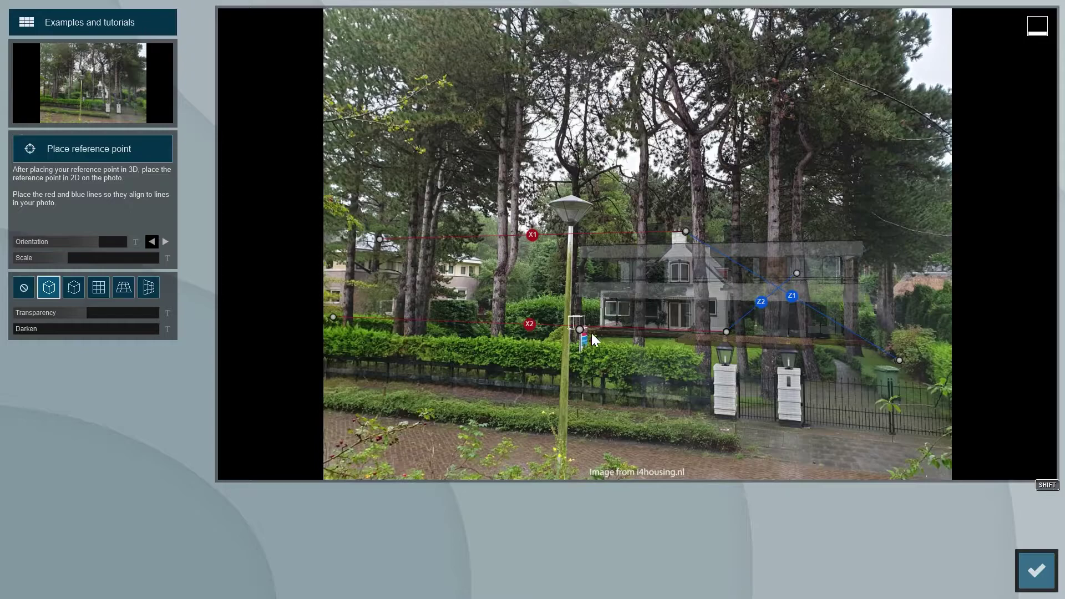
{"action": "mouse_move", "coordinate": [578, 329]}
{"action": "left_mouse_down"}
{"action": "mouse_move", "coordinate": [513, 327]}
{"action": "mouse_move", "coordinate": [540, 331]}
{"action": "left_mouse_up"}
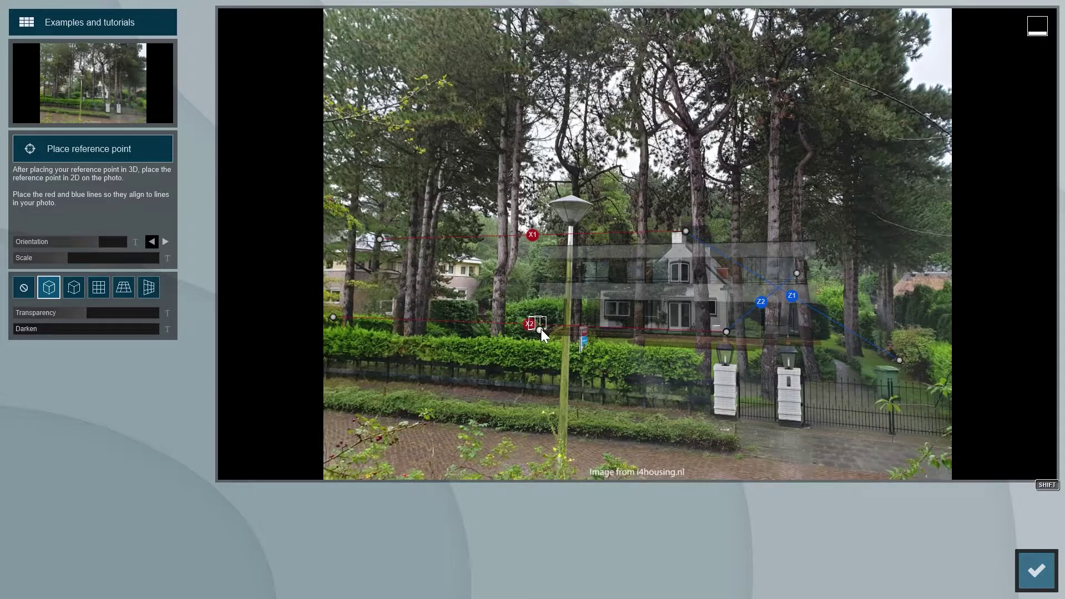
{"action": "left_click", "coordinate": [1037, 571]}
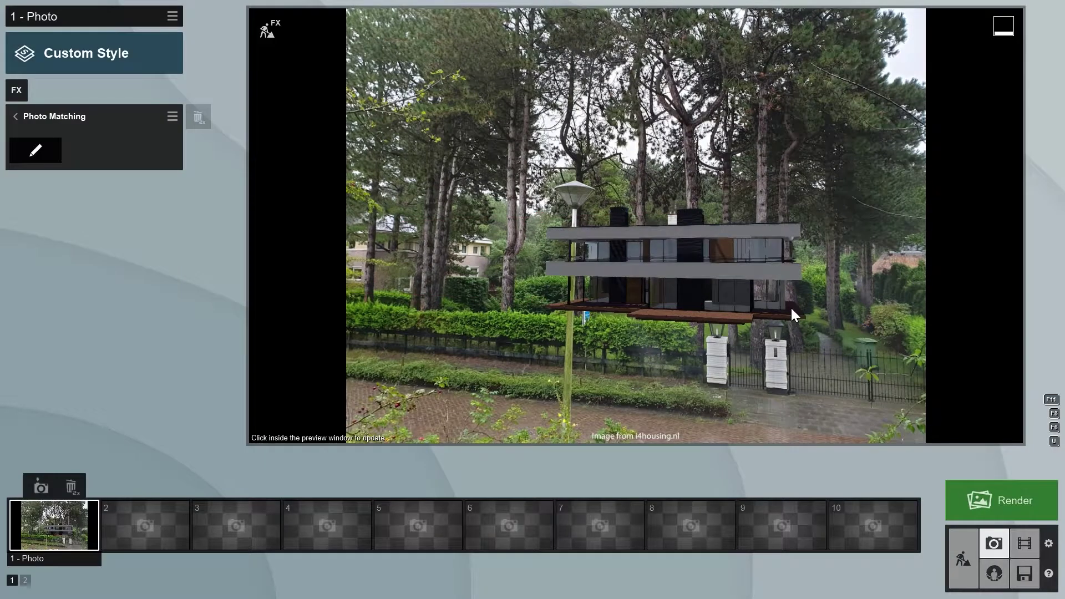
Apply the Overcast style to the photo and update the preview.
{"action": "left_click", "coordinate": [77, 62]}
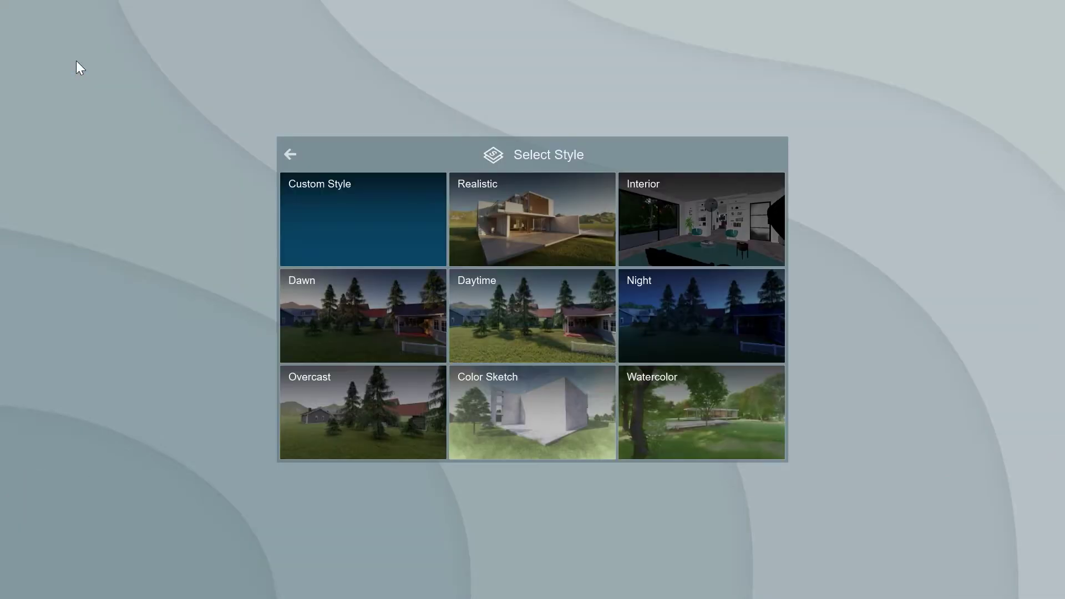
{"action": "left_click", "coordinate": [344, 391]}
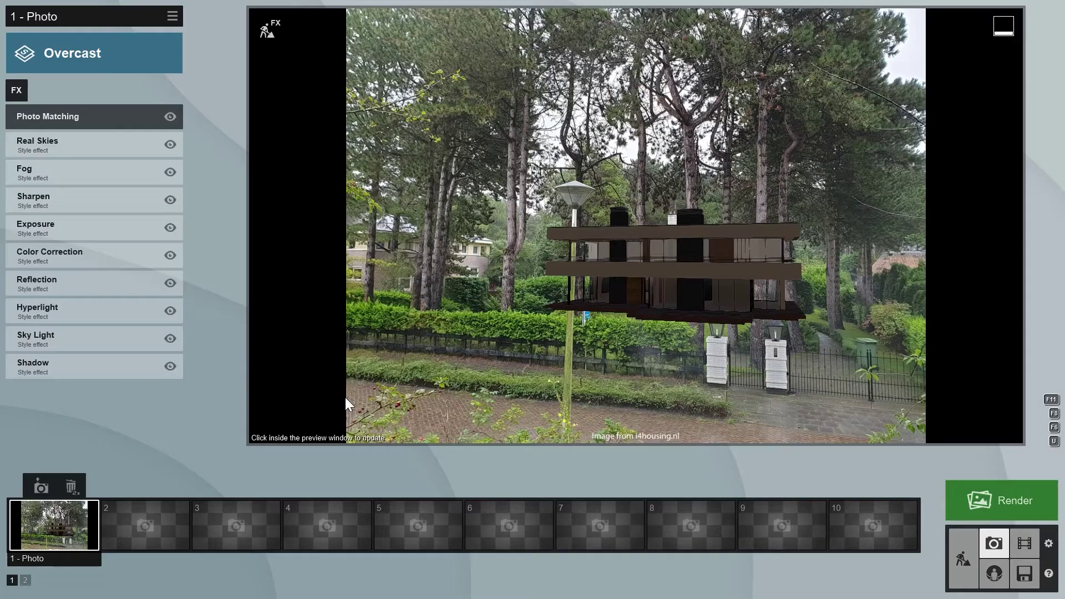
{"action": "left_click", "coordinate": [459, 339]}
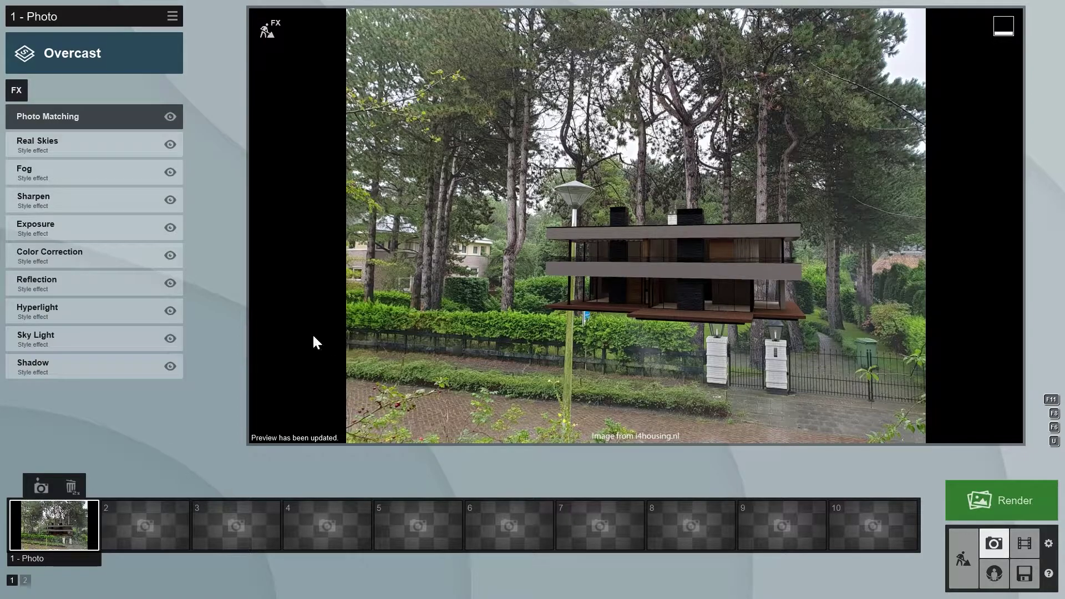
Lower the high limit, temperature and tint in the Color Correction effect to match the model to the photo.
{"action": "left_click", "coordinate": [104, 258]}
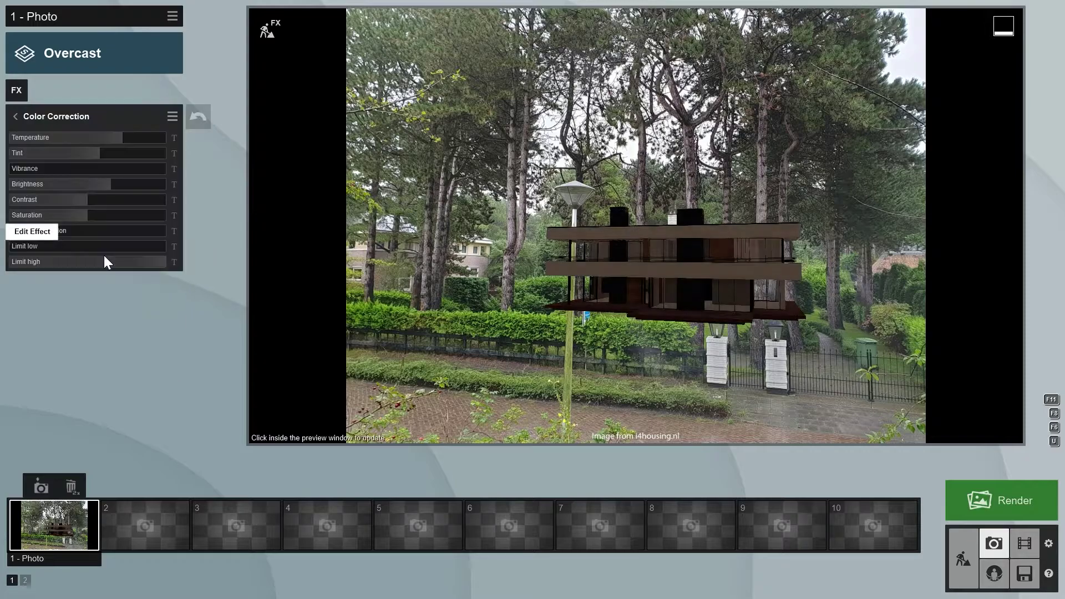
{"action": "left_click", "coordinate": [150, 263]}
{"action": "left_click_drag", "start_coordinate": [133, 267], "coordinate": [102, 268]}
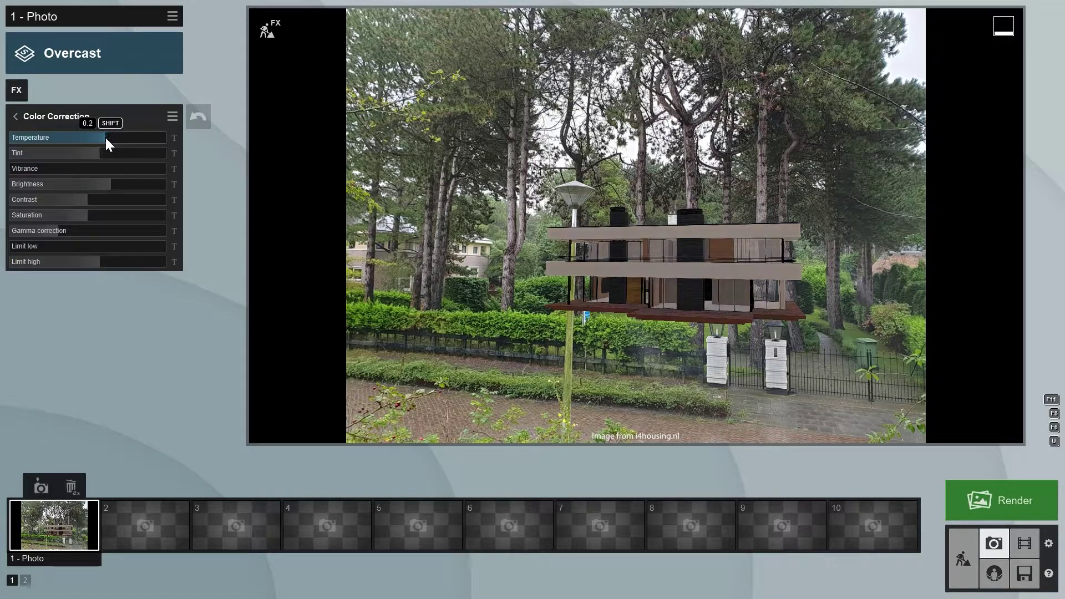
{"action": "left_click_drag", "start_coordinate": [98, 152], "coordinate": [69, 152]}
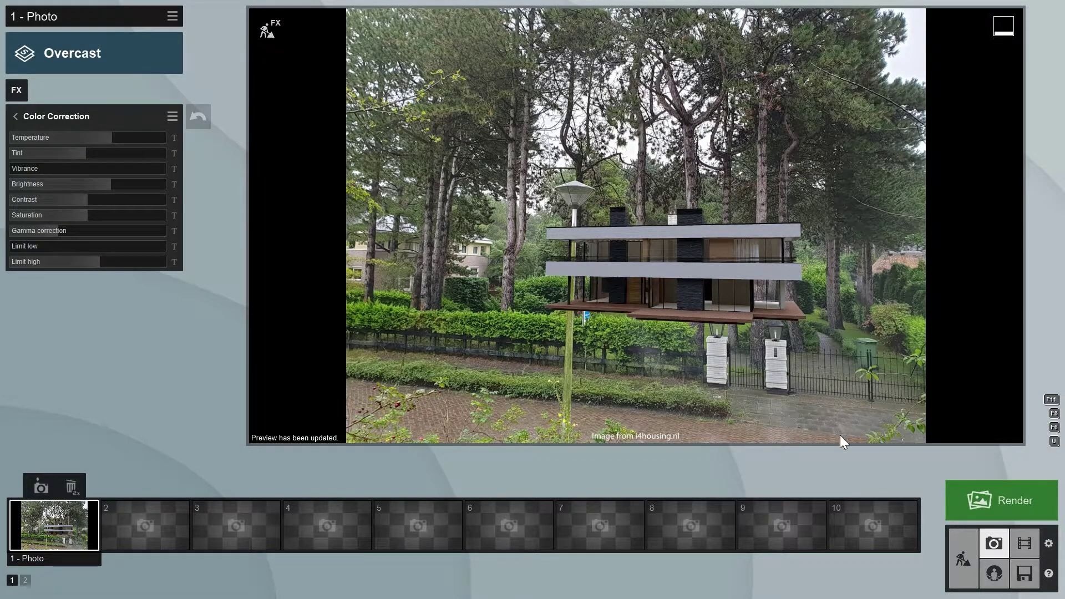
Render the current shot at Desktop size, 1920x1080, and save it as a JPG file named render.
{"action": "left_click", "coordinate": [1002, 498]}
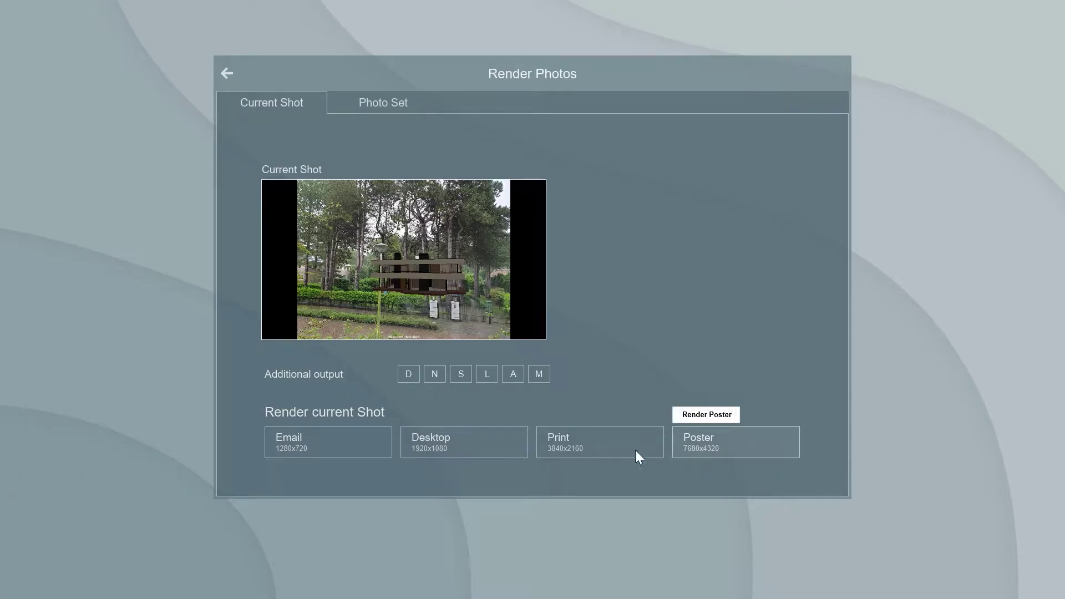
{"action": "left_click", "coordinate": [481, 451]}
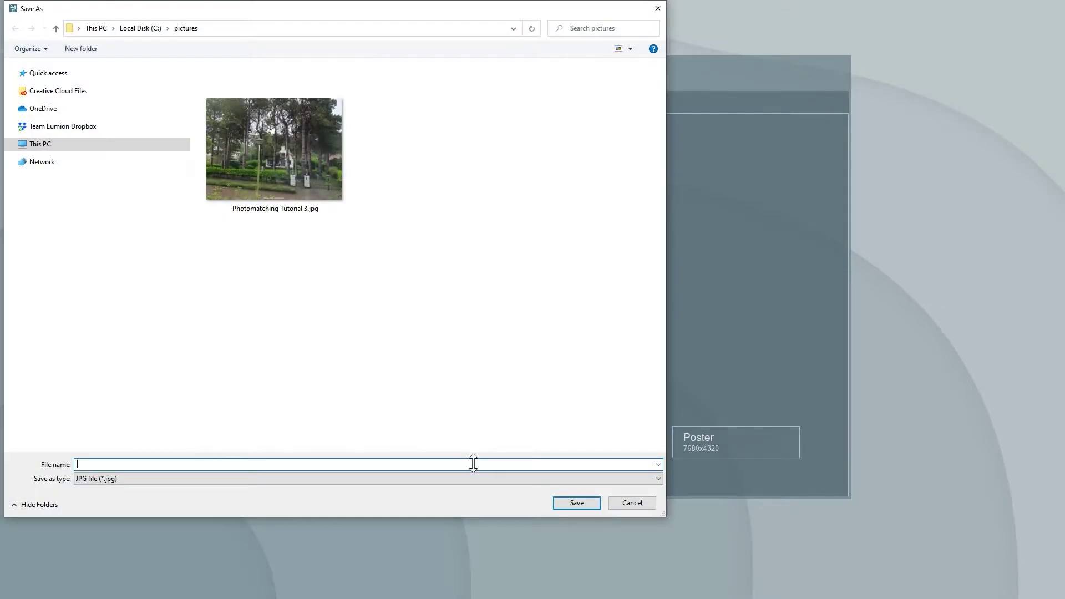
{"action": "type", "text": "render"}
{"action": "key", "text": "Return"}
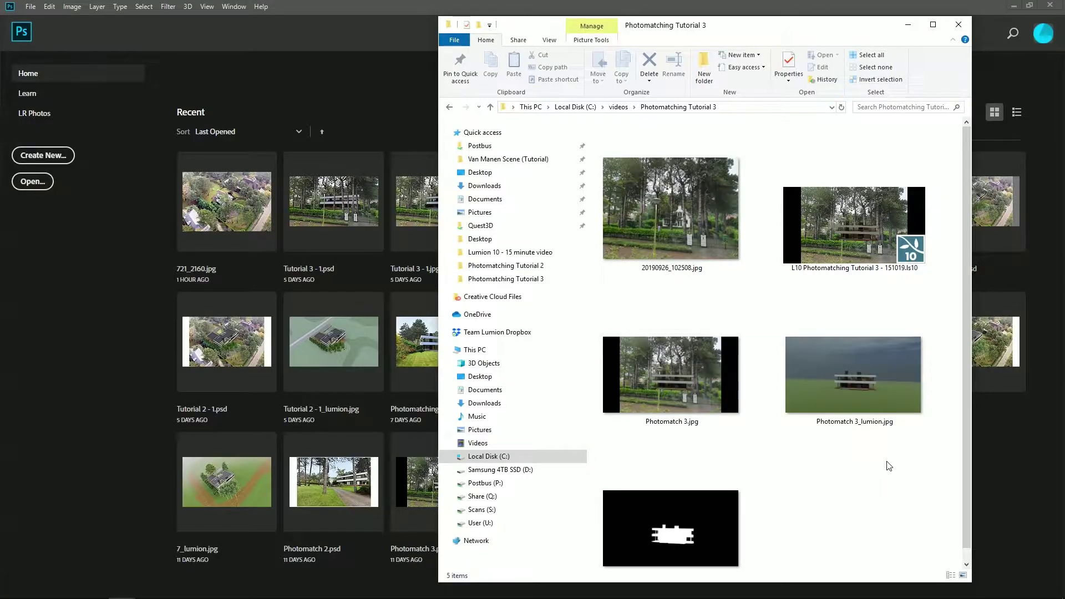
Switch to Photoshop, open Photomatch 3.jpg, and place the Photomatch 3_lumion, Photomatch 3_PhotoMask and 20190926_102508 images above it as layers.
{"action": "left_click_drag", "start_coordinate": [715, 394], "coordinate": [307, 360]}
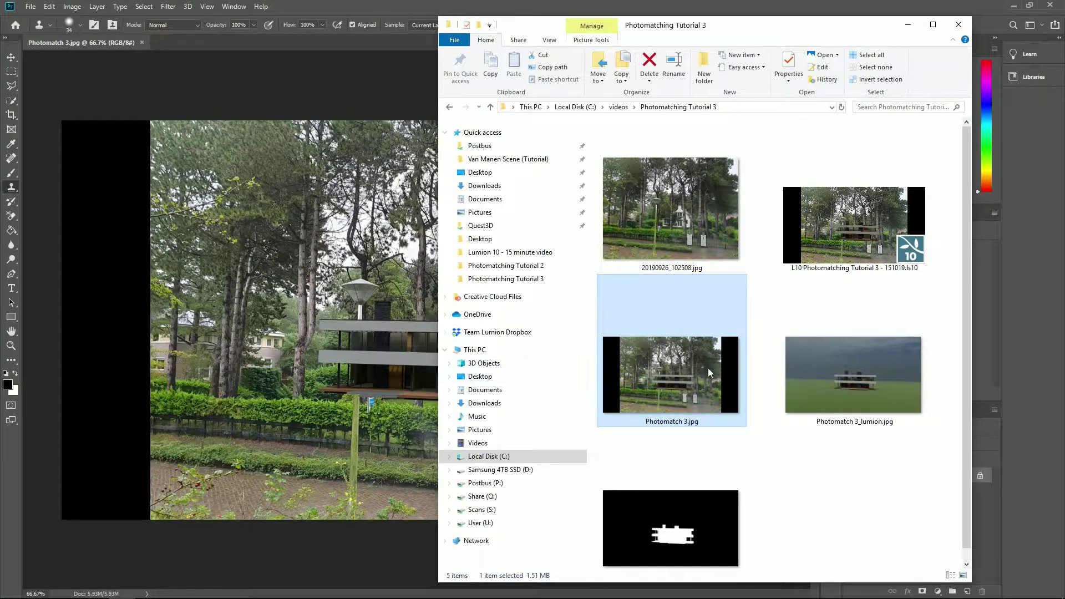
{"action": "left_click_drag", "start_coordinate": [870, 374], "coordinate": [347, 387]}
{"action": "key", "text": "alt+Tab"}
{"action": "left_click_drag", "start_coordinate": [674, 500], "coordinate": [357, 429]}
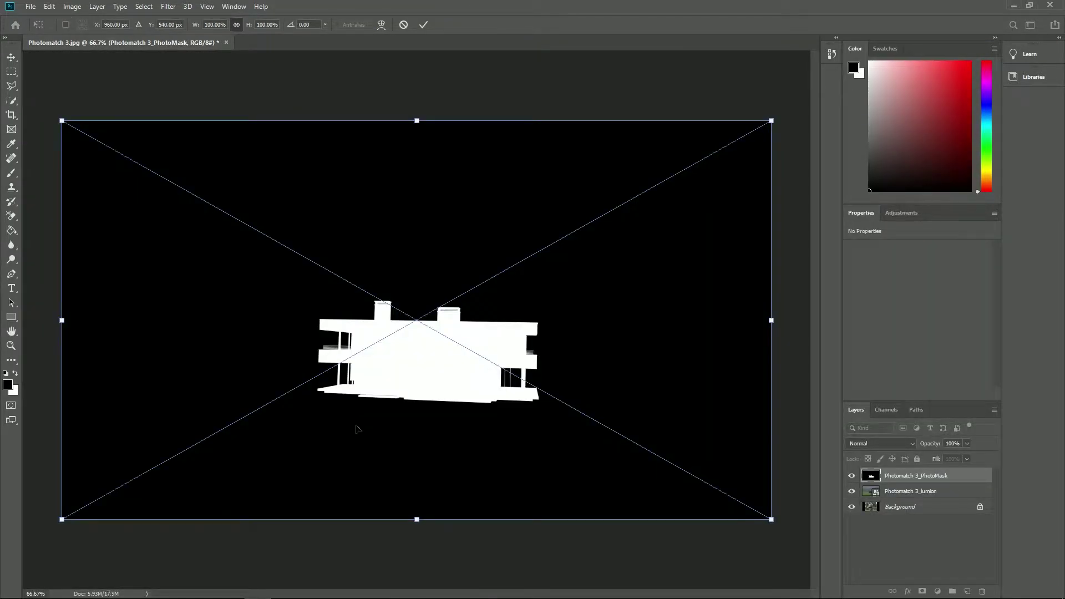
{"action": "key", "text": "Return"}
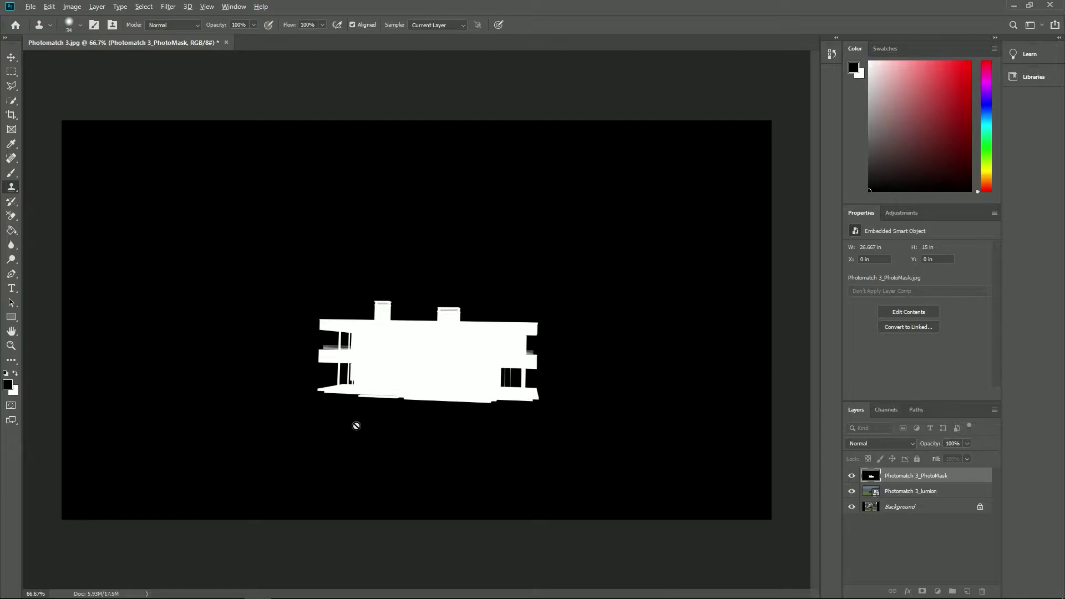
{"action": "key", "text": "alt+Tab"}
{"action": "left_click_drag", "start_coordinate": [668, 218], "coordinate": [372, 314]}
{"action": "key", "text": "Return"}
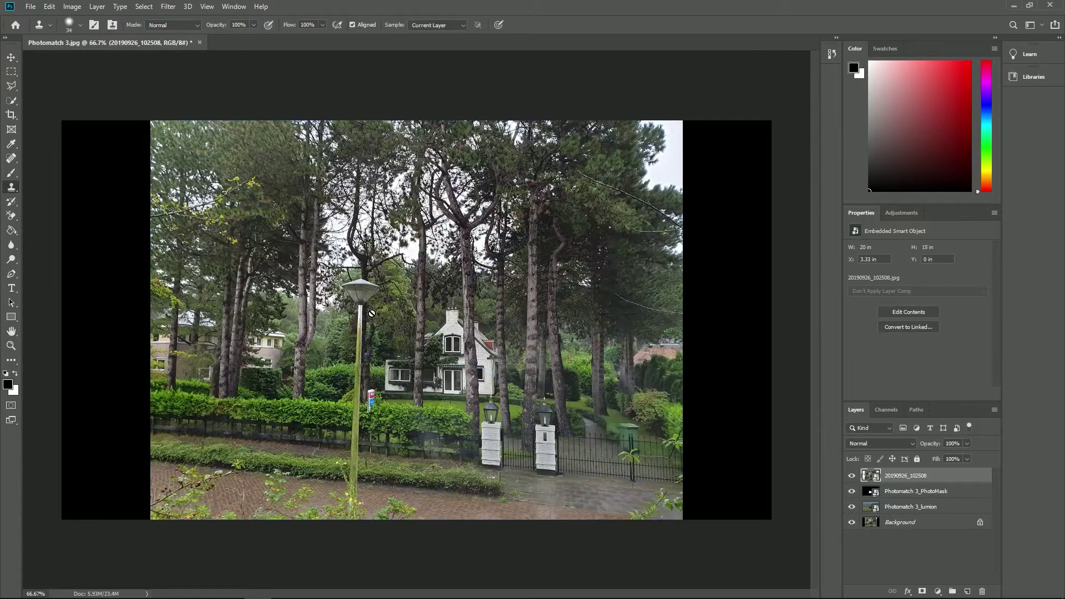
Unlock the Background layer and rename it PhotoMatch.
{"action": "left_click", "coordinate": [980, 524]}
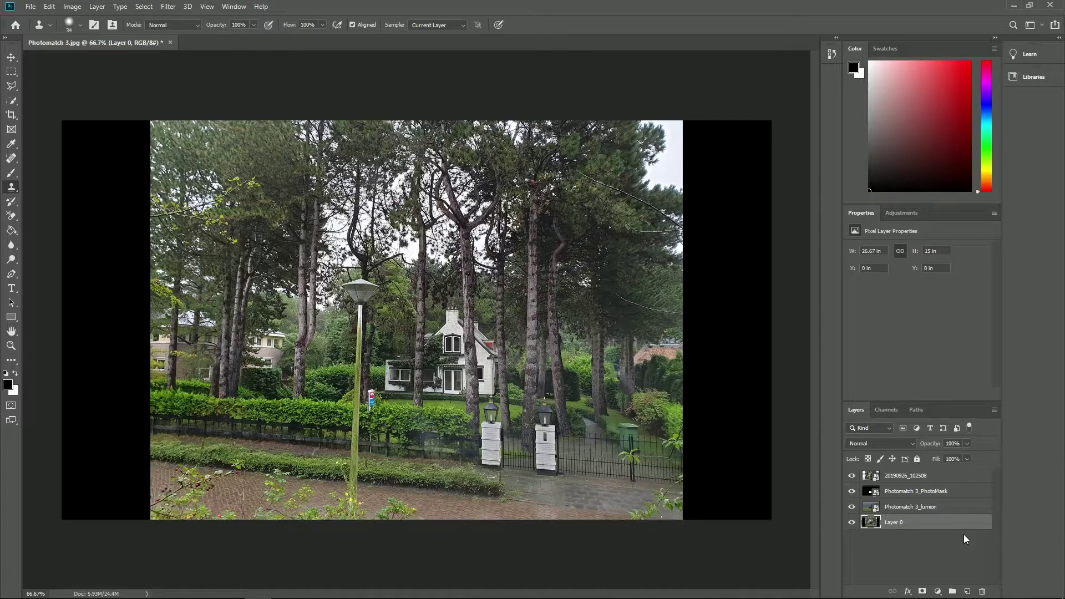
{"action": "double_click", "coordinate": [894, 522]}
{"action": "type", "text": "PhotoMatch"}
{"action": "key", "text": "Return"}
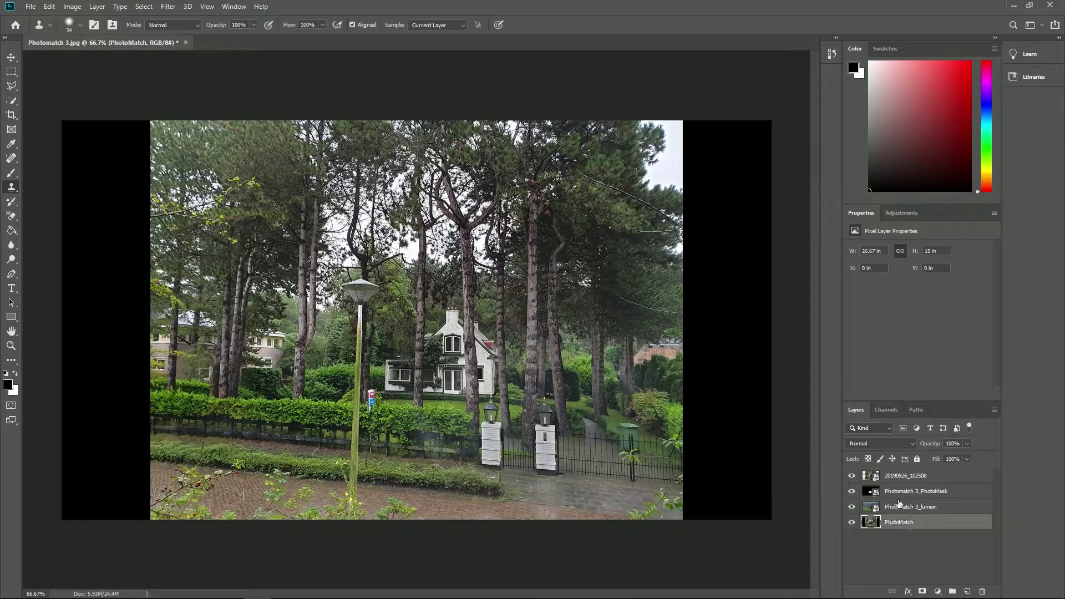
Rename the Photomatch 3_lumion layer Render, the Photomatch 3_PhotoMask layer PhotoMask, and the 20190926_102508 layer Original Photo.
{"action": "double_click", "coordinate": [902, 507]}
{"action": "type", "text": "Render"}
{"action": "key", "text": "Return"}
{"action": "double_click", "coordinate": [908, 491]}
{"action": "type", "text": "PhotoMask"}
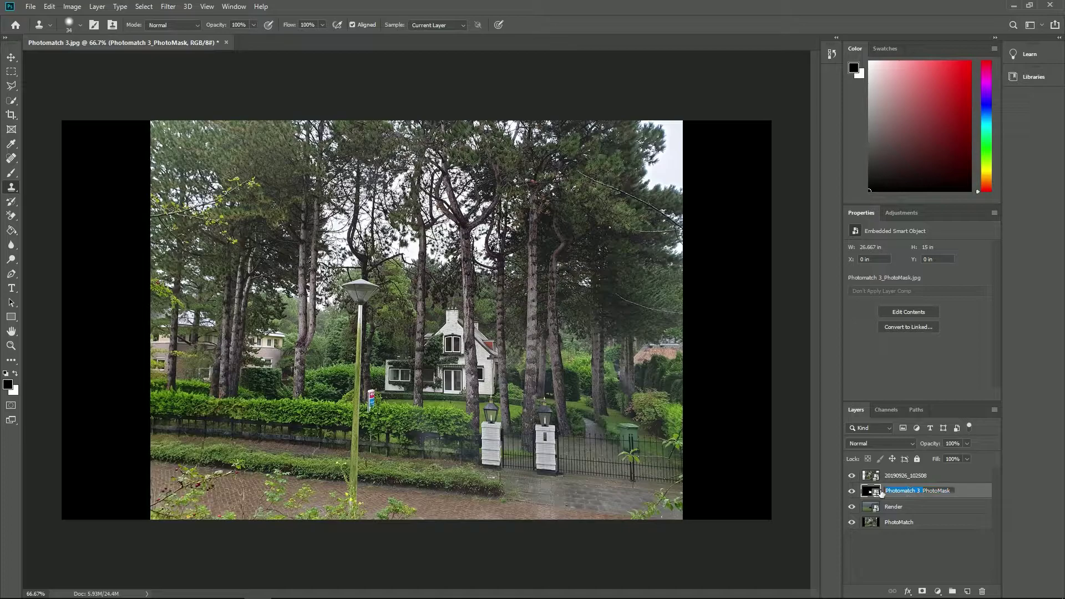
{"action": "key", "text": "Return"}
{"action": "double_click", "coordinate": [899, 476]}
{"action": "type", "text": "Original Photo"}
{"action": "key", "text": "Return"}
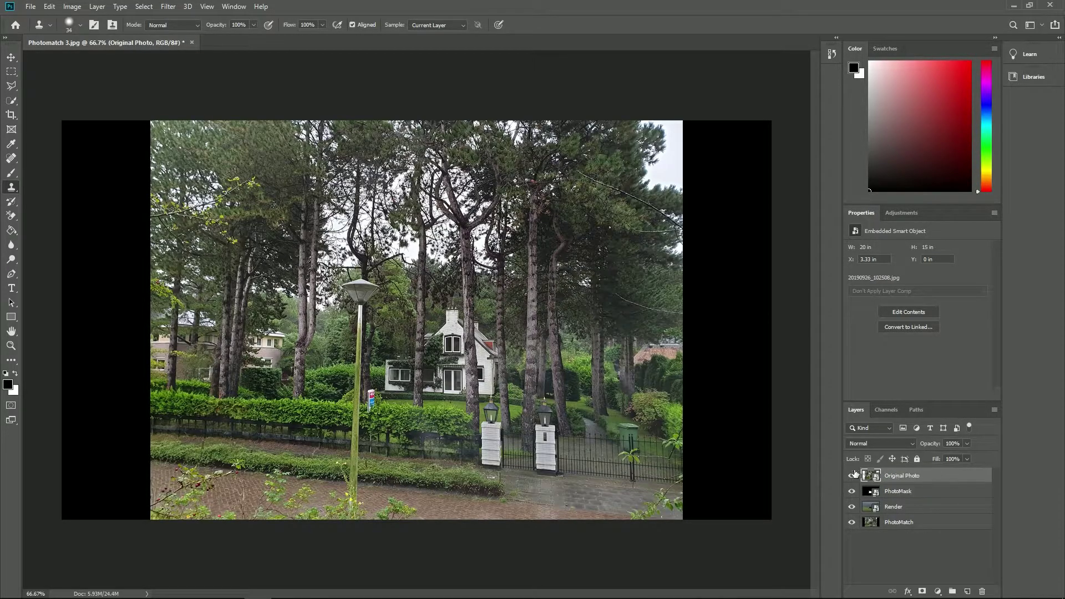
Move the PhotoMatch layer directly below Original Photo and toggle Original Photo's visibility to compare the two images.
{"action": "left_click_drag", "start_coordinate": [913, 525], "coordinate": [916, 489]}
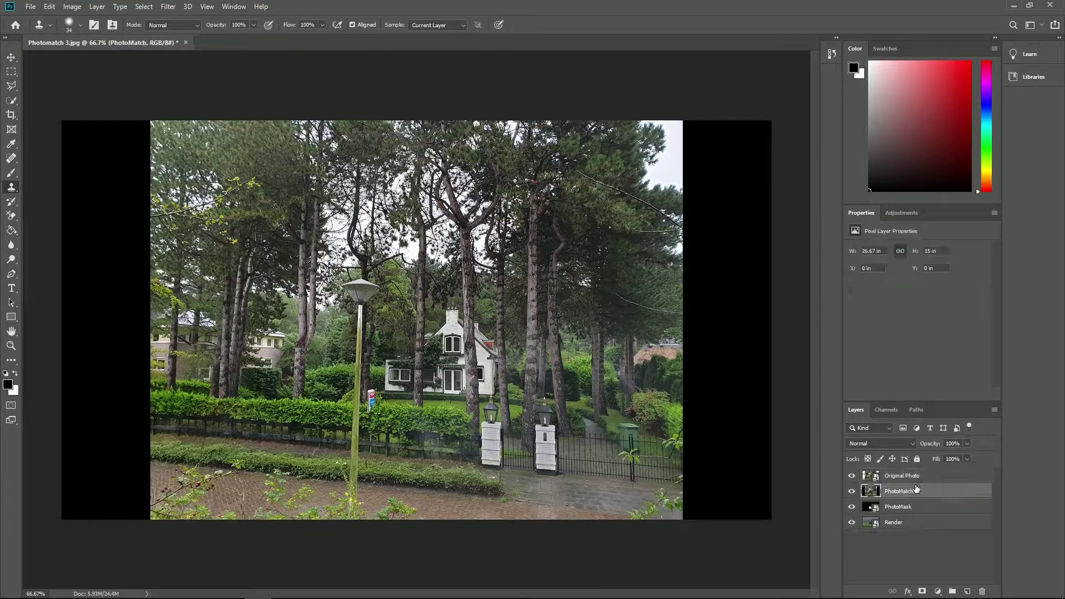
{"action": "left_click", "coordinate": [852, 475]}
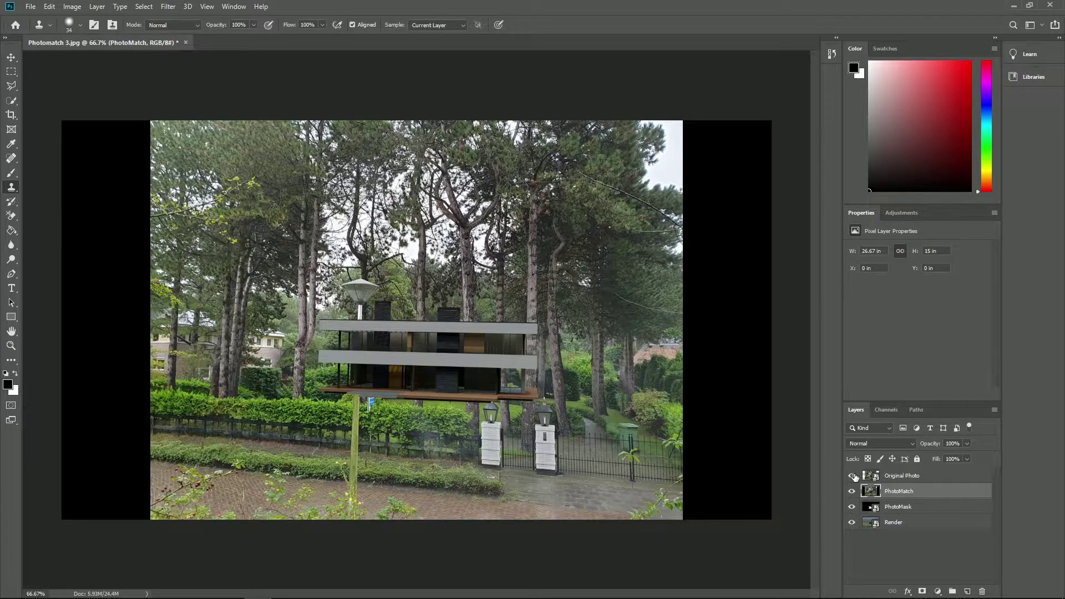
{"action": "left_click", "coordinate": [852, 475]}
{"action": "left_click", "coordinate": [853, 476]}
{"action": "left_click", "coordinate": [852, 476]}
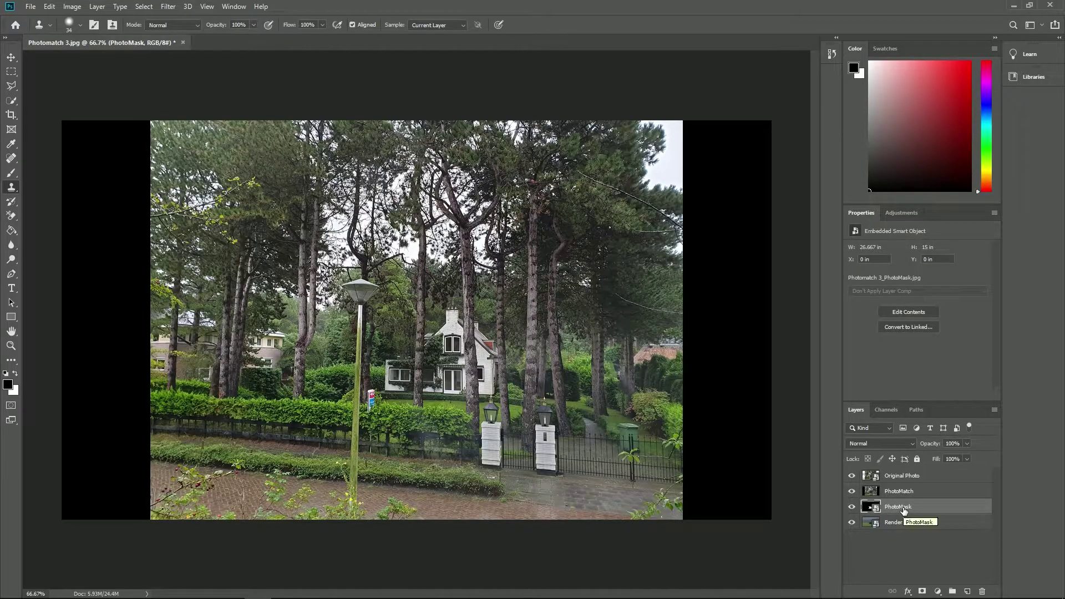
Hide the Original Photo and PhotoMatch layers, and copy the entire PhotoMask image.
{"action": "left_click", "coordinate": [852, 476]}
{"action": "left_click", "coordinate": [853, 492]}
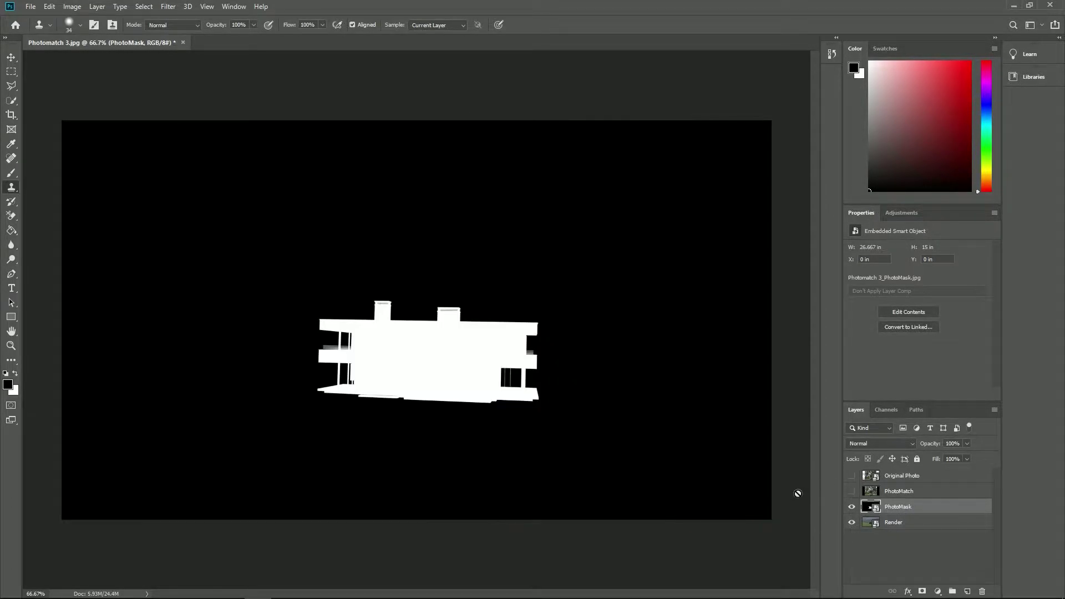
{"action": "key", "text": "ctrl+a"}
Hide the PhotoMask layer and add a layer mask to the Render layer.
{"action": "left_click", "coordinate": [852, 506]}
{"action": "left_click", "coordinate": [898, 523]}
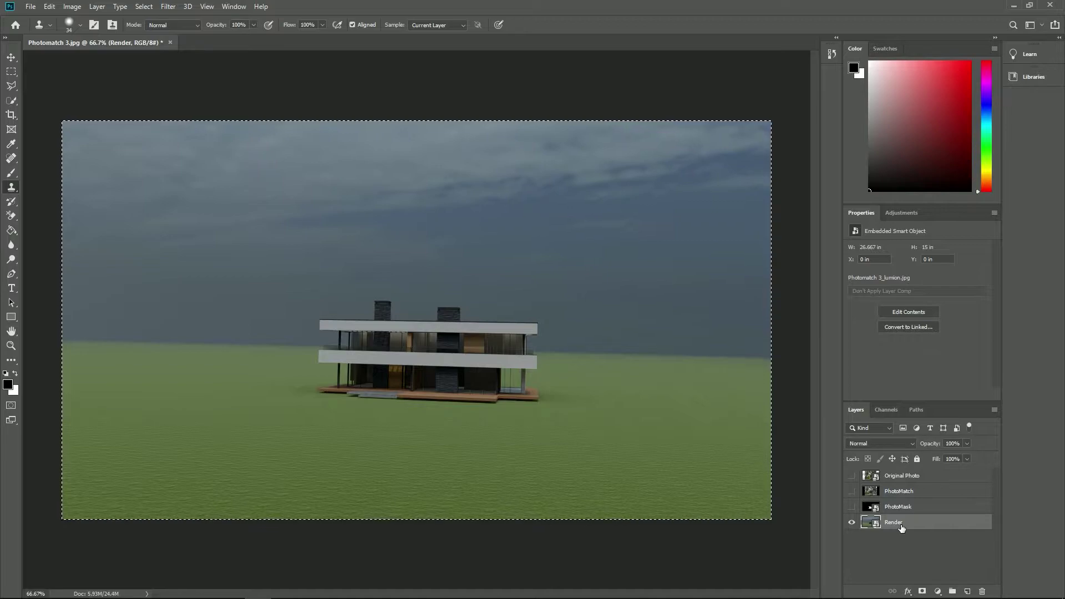
{"action": "left_click", "coordinate": [923, 592]}
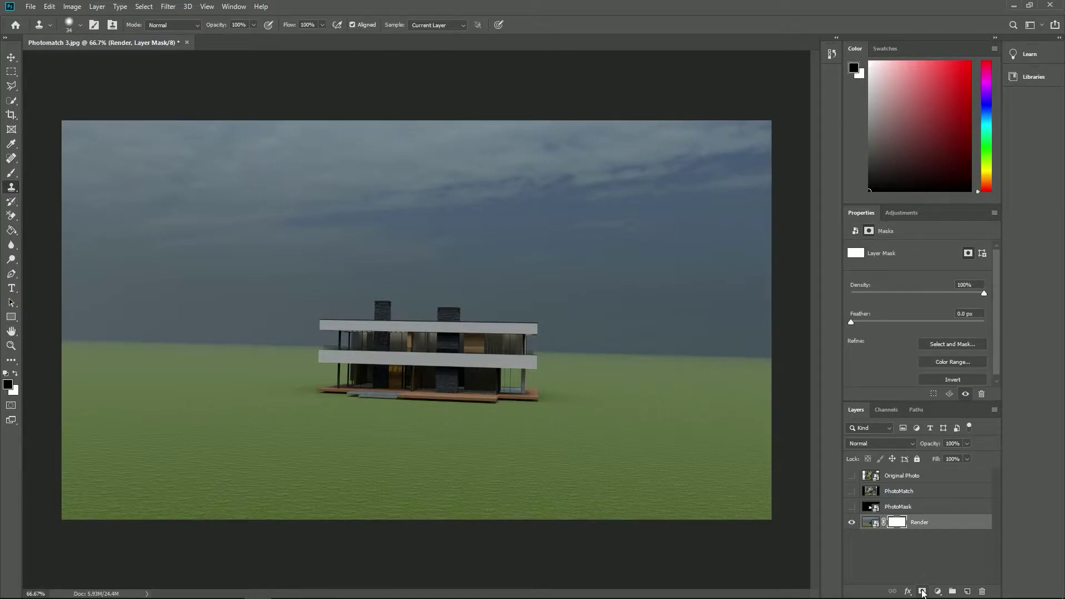
Paste the copied black-and-white mask into the Render Mask channel and turn off the red mask overlay.
{"action": "left_click", "coordinate": [887, 410]}
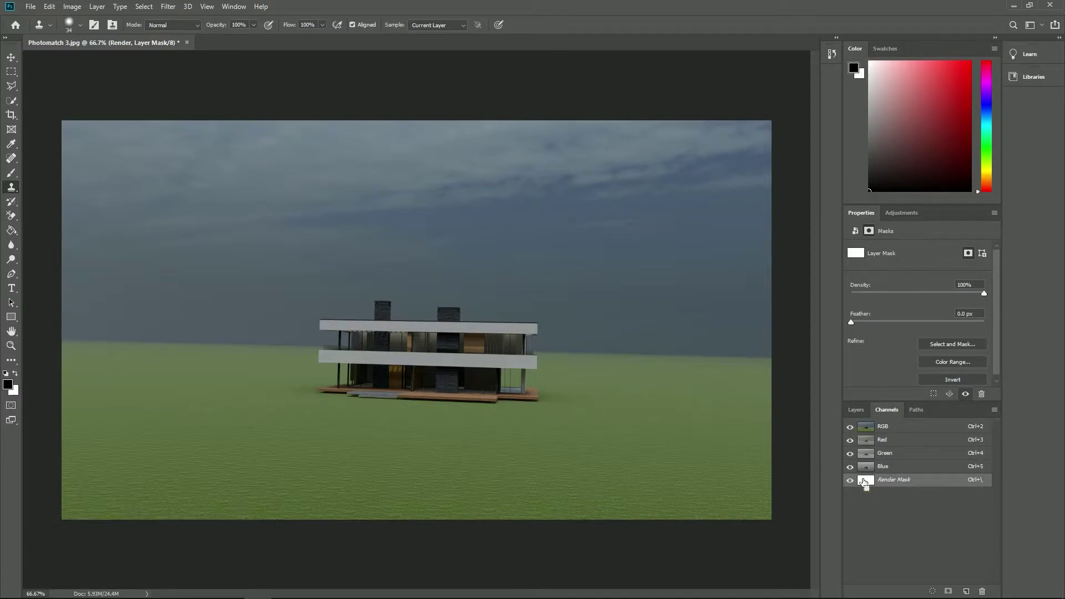
{"action": "left_click", "coordinate": [865, 482], "text": "ctrl"}
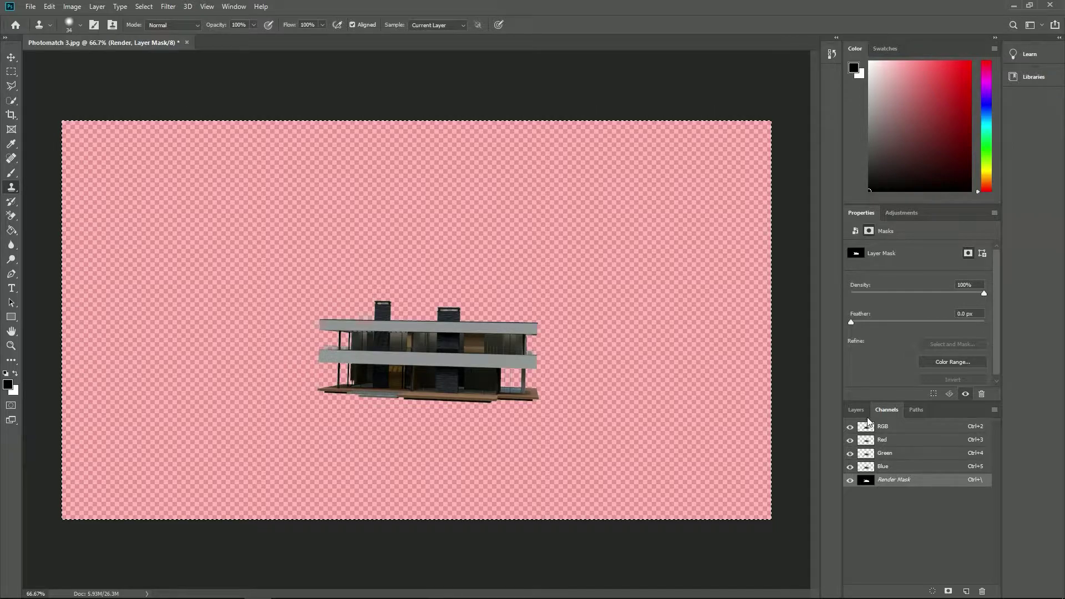
{"action": "left_click", "coordinate": [857, 410]}
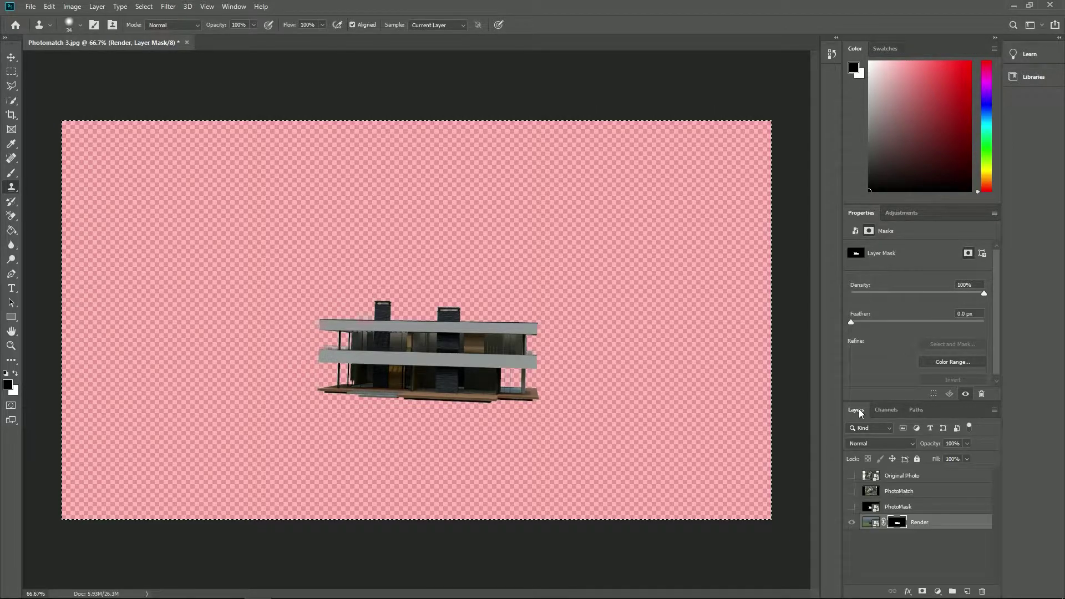
{"action": "key", "text": "backslash"}
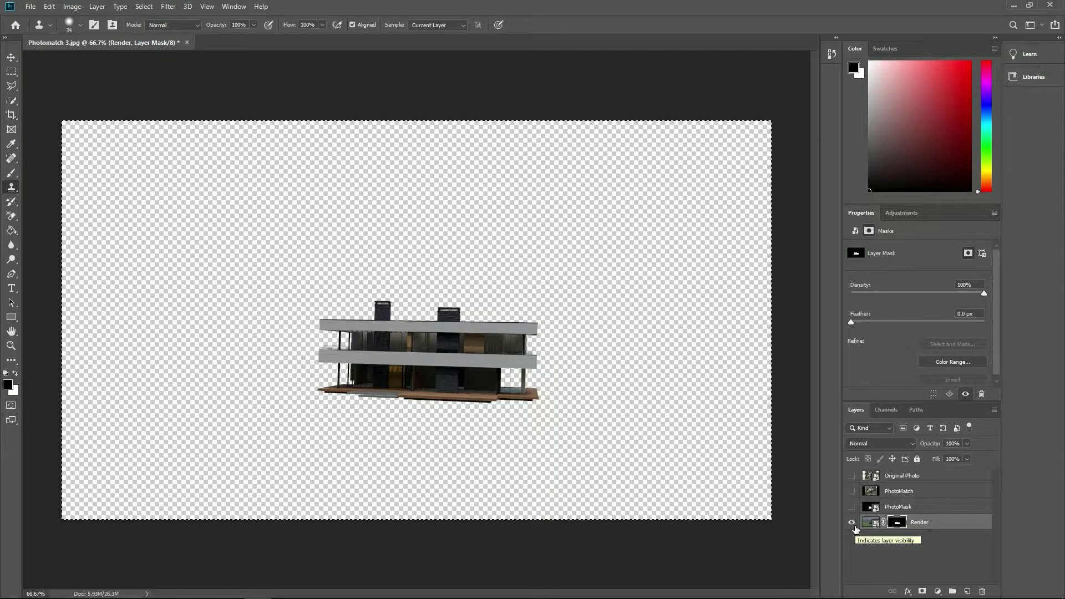
Move the Render layer above Original Photo and toggle both layers' visibility to compare them, leaving both shown.
{"action": "left_click_drag", "start_coordinate": [920, 524], "coordinate": [919, 476]}
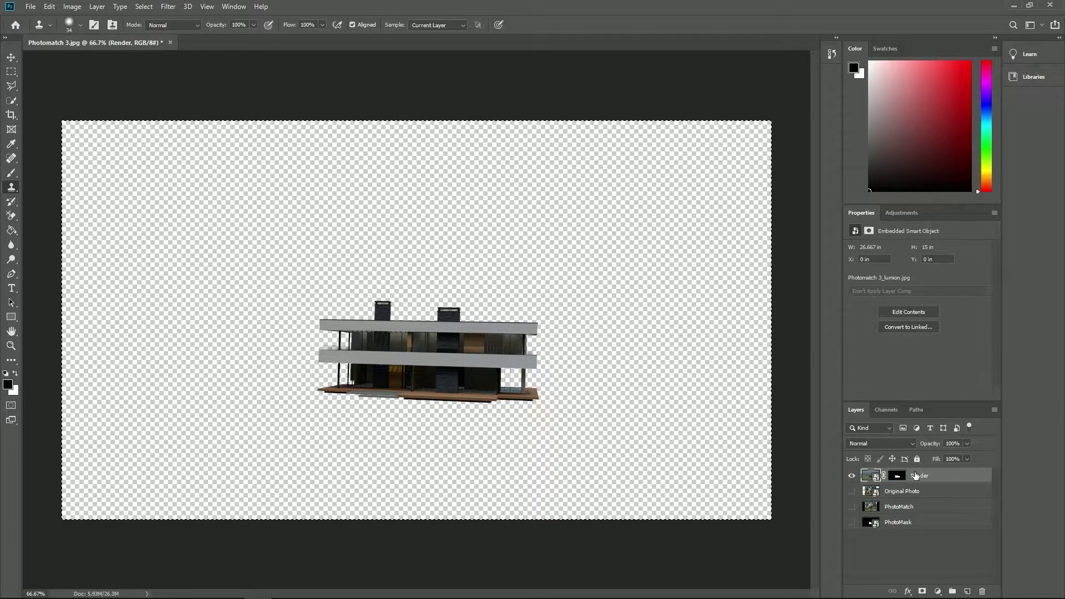
{"action": "left_click", "coordinate": [853, 492]}
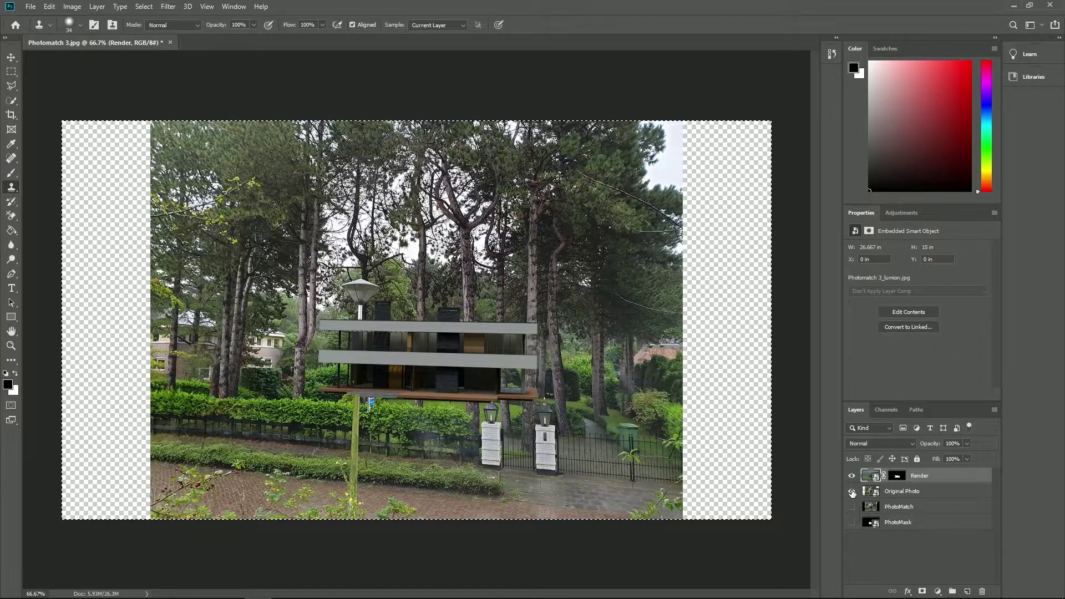
{"action": "left_click", "coordinate": [853, 492]}
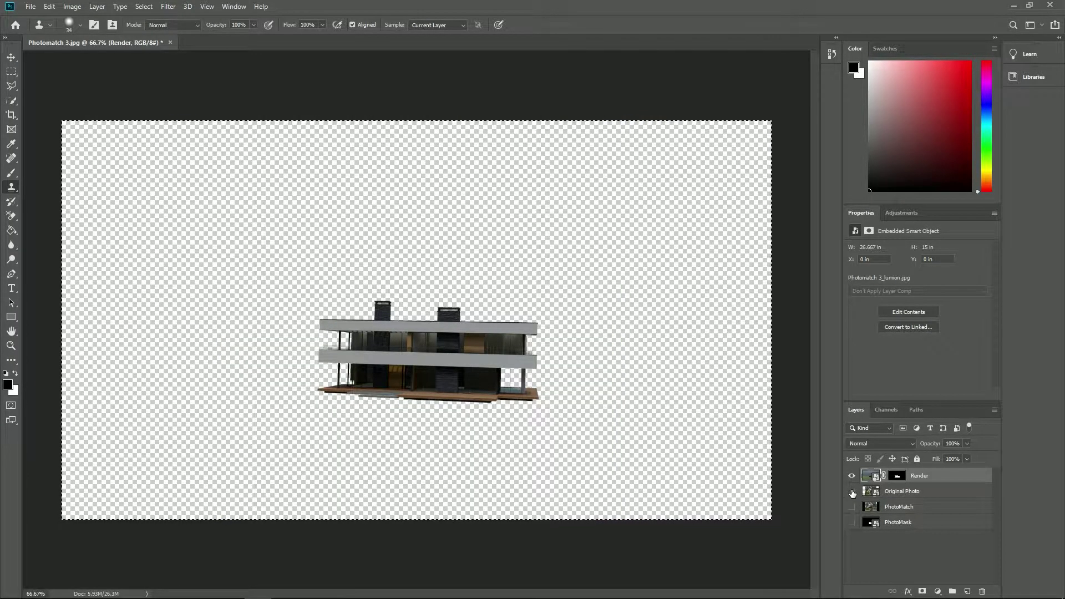
{"action": "left_click", "coordinate": [853, 492]}
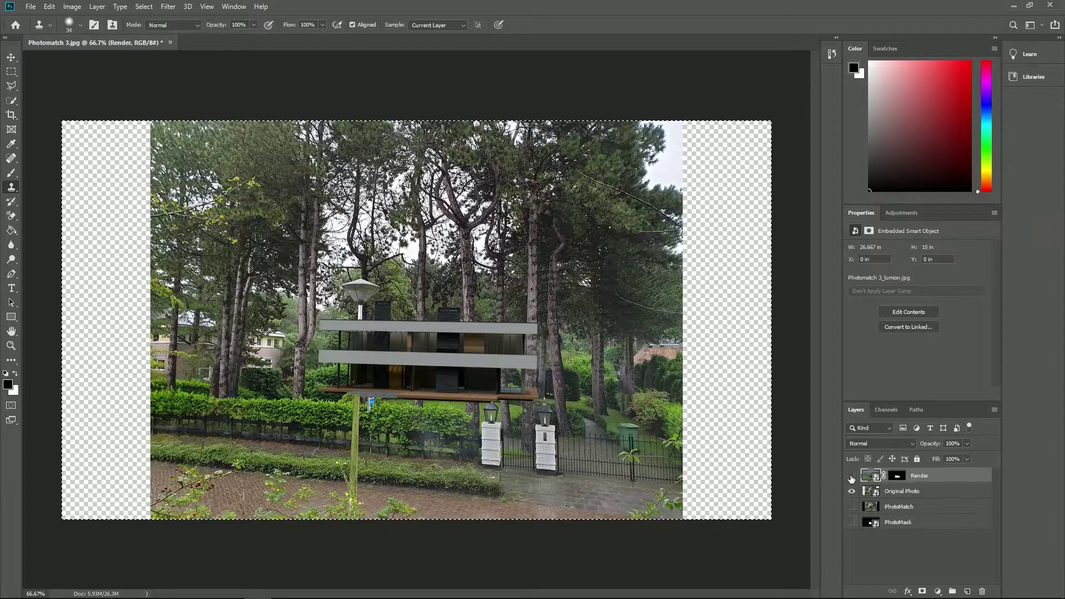
{"action": "left_click", "coordinate": [852, 476]}
{"action": "left_click", "coordinate": [852, 476]}
Target the Render layer's mask and set up the Brush tool at 42 px with 17% hardness.
{"action": "left_click", "coordinate": [897, 476]}
{"action": "left_click", "coordinate": [11, 173]}
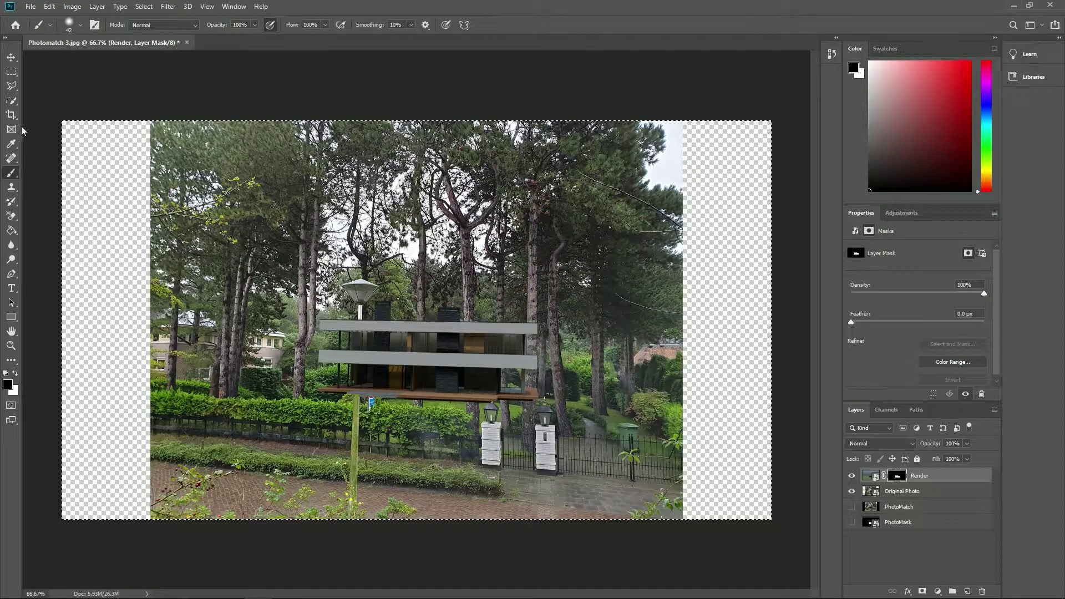
{"action": "left_click", "coordinate": [81, 26]}
{"action": "left_click_drag", "start_coordinate": [79, 86], "coordinate": [76, 88]}
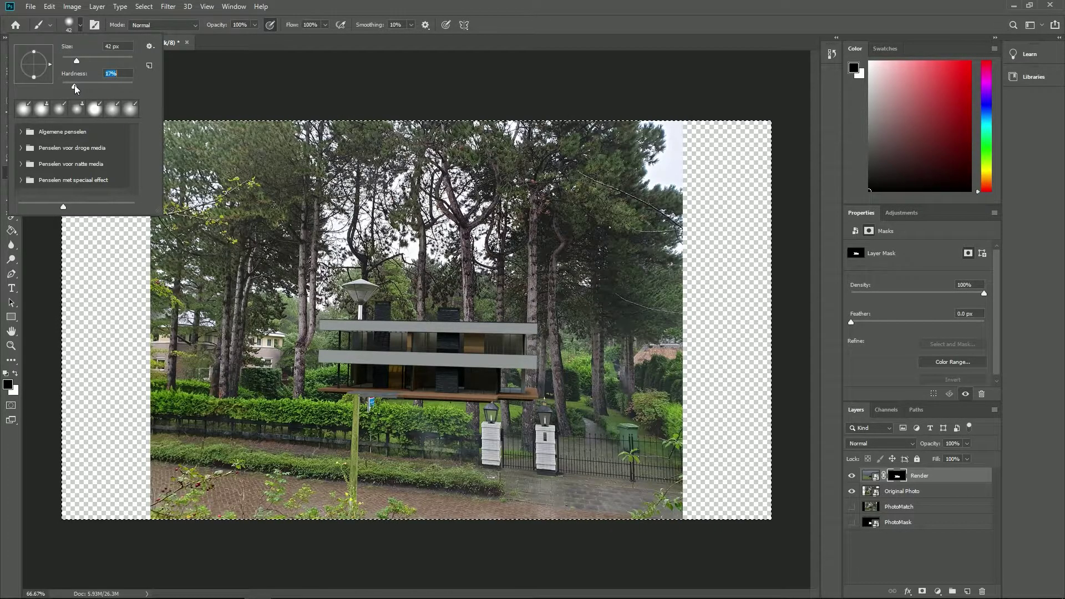
{"action": "left_click", "coordinate": [83, 26]}
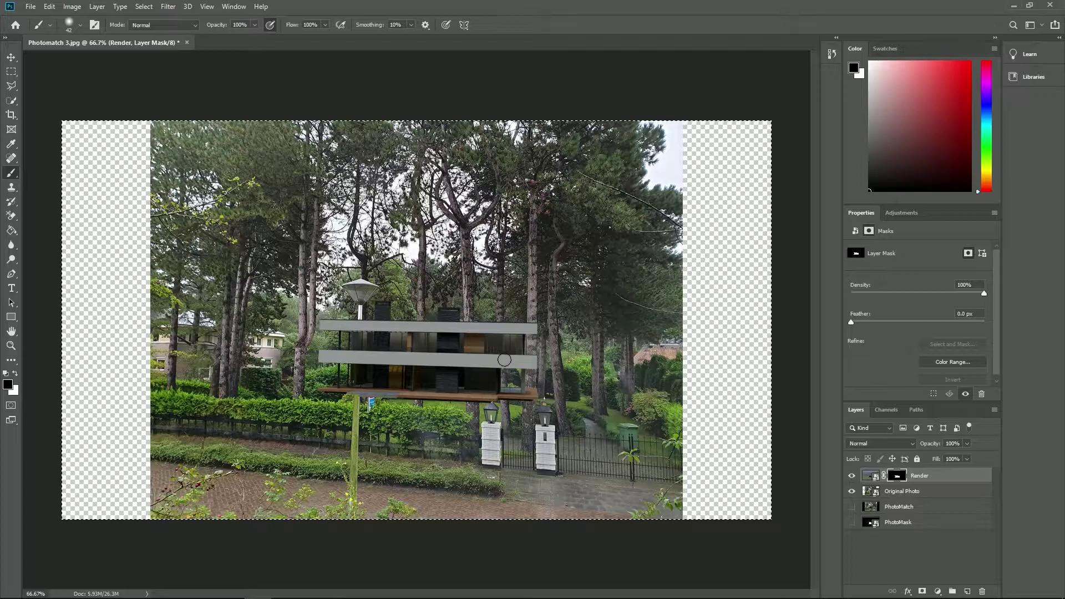
{"action": "left_click_drag", "start_coordinate": [527, 372], "coordinate": [535, 329]}
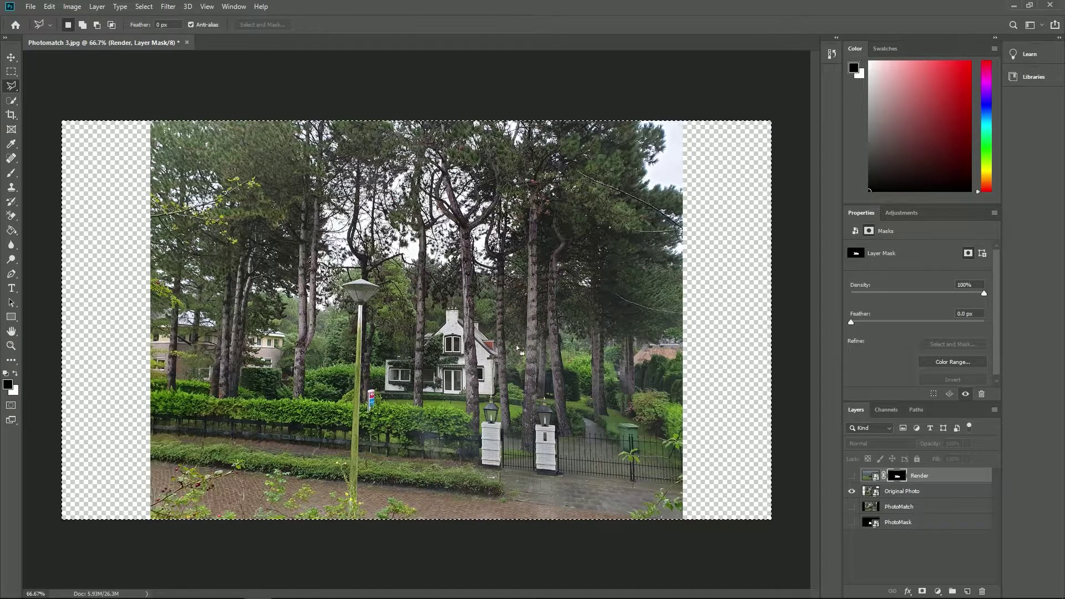
Hide the Render layer and outline the thin tree trunk at the white house's right edge with the Polygonal Lasso.
{"action": "left_click", "coordinate": [852, 476]}
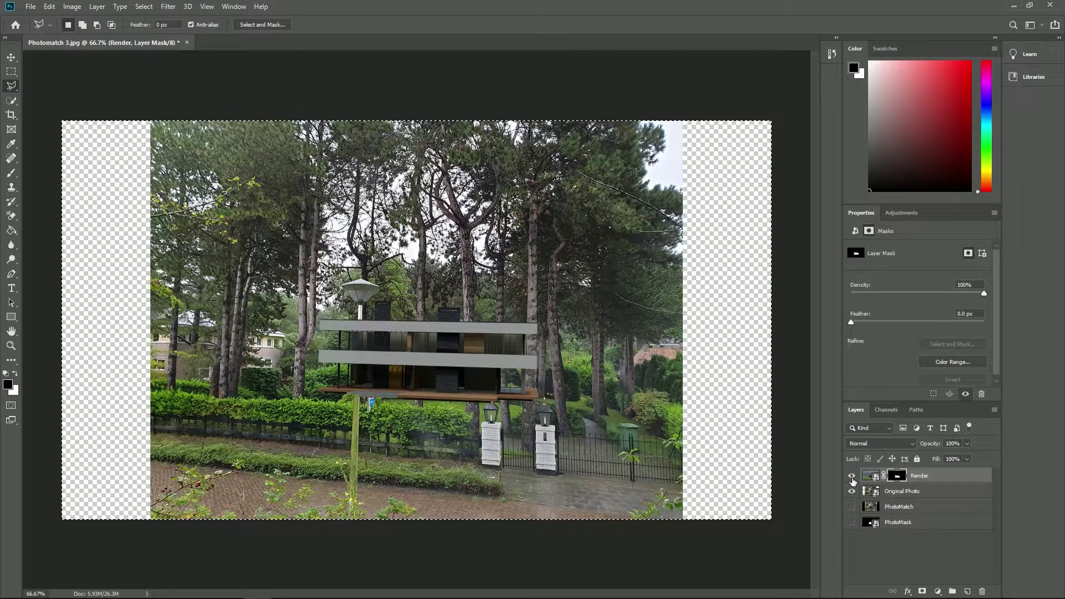
{"action": "left_click", "coordinate": [852, 476]}
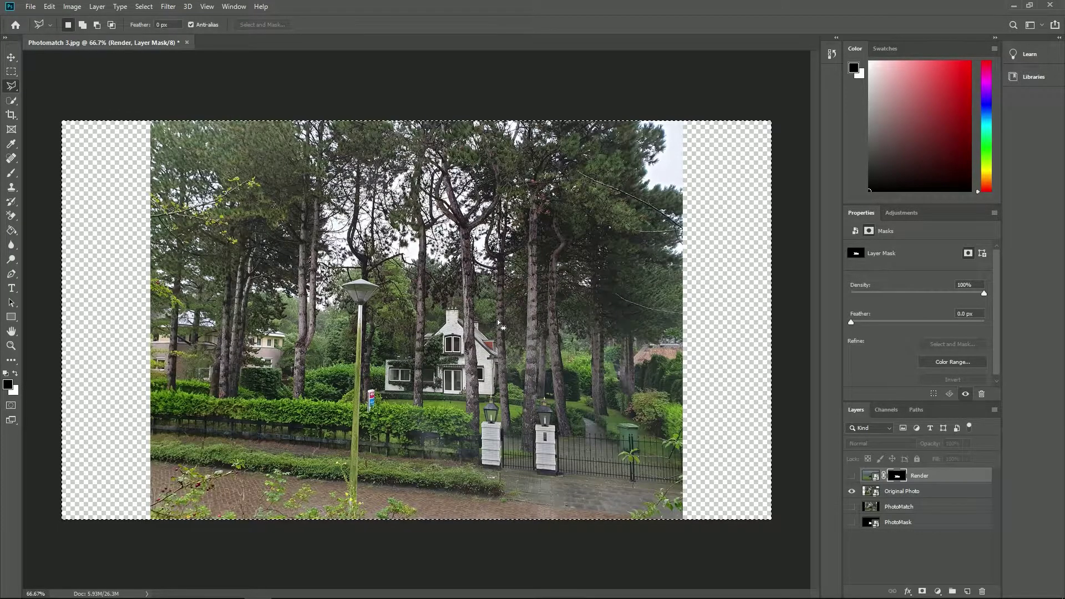
{"action": "scroll", "coordinate": [498, 319], "scroll_direction": "up", "scroll_amount": 2}
{"action": "scroll", "coordinate": [497, 319], "scroll_direction": "up", "scroll_amount": 4}
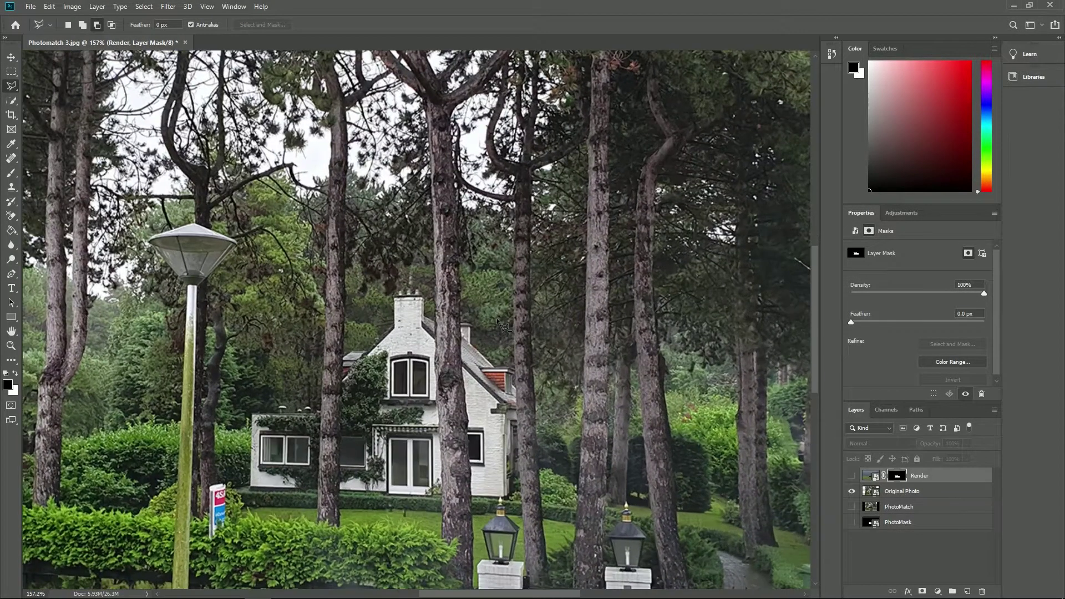
{"action": "left_click", "coordinate": [515, 319]}
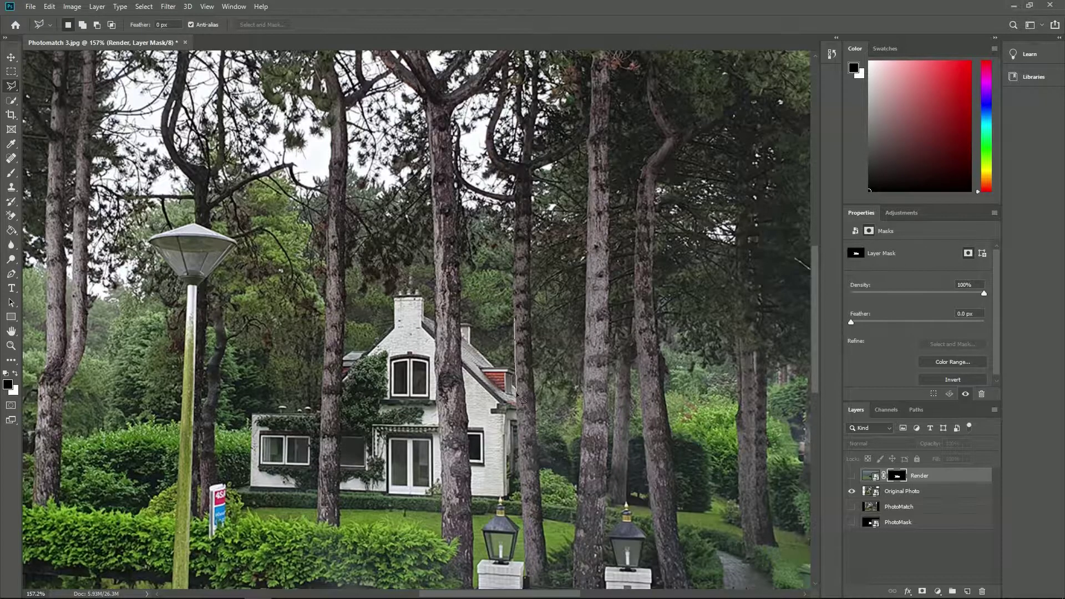
{"action": "left_click", "coordinate": [523, 515]}
{"action": "left_click", "coordinate": [543, 516]}
{"action": "left_click", "coordinate": [531, 317]}
{"action": "left_click", "coordinate": [517, 319]}
Fill the outlined thin trunk with black on the Render layer's mask using the Paint Bucket, with the Render layer shown.
{"action": "left_click", "coordinate": [11, 230]}
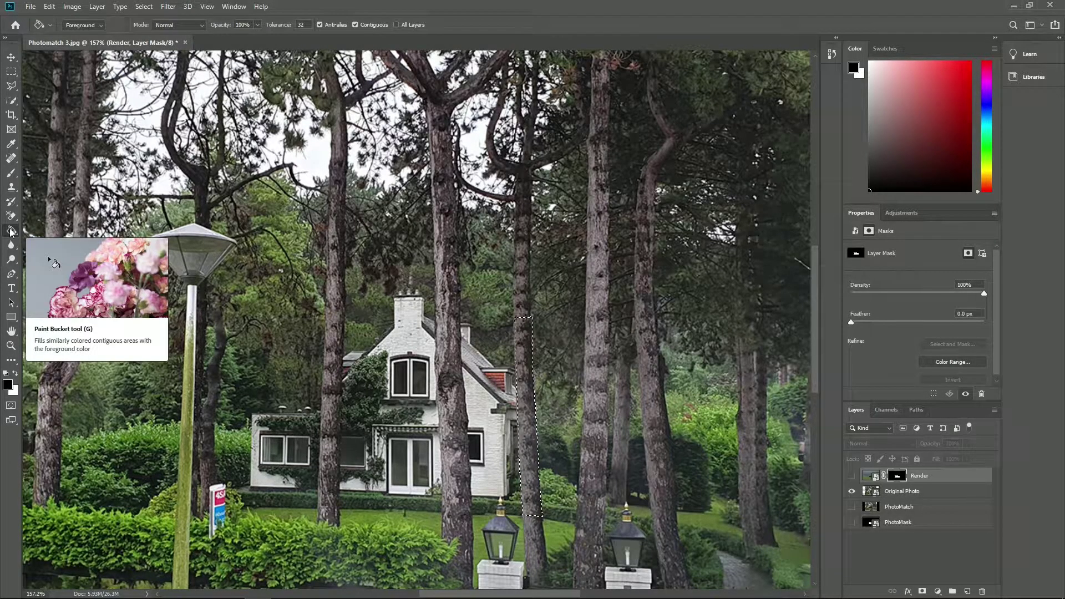
{"action": "left_click", "coordinate": [852, 475]}
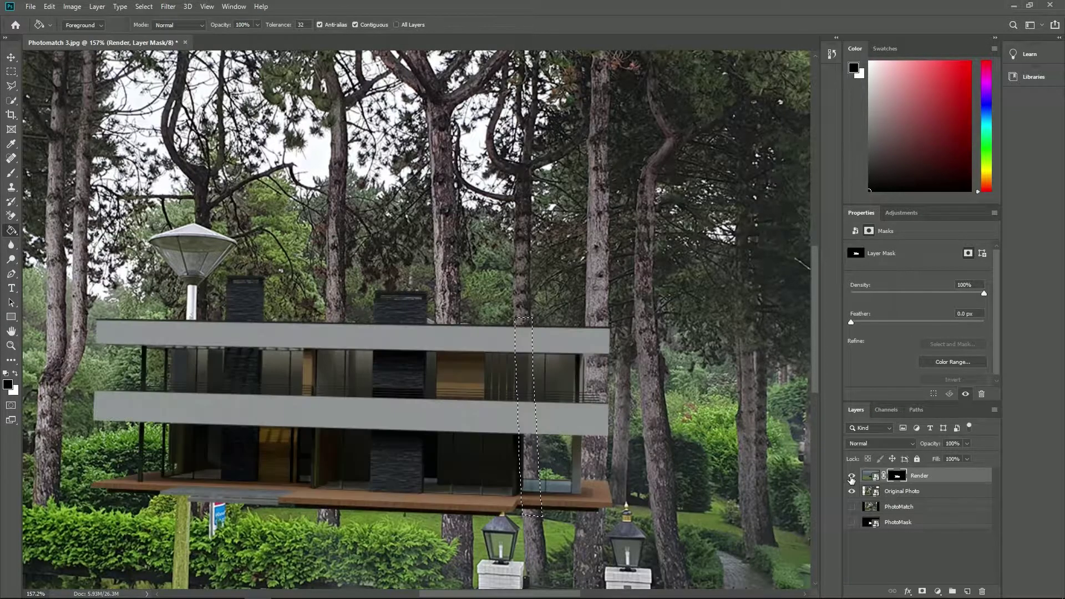
{"action": "left_click", "coordinate": [524, 397]}
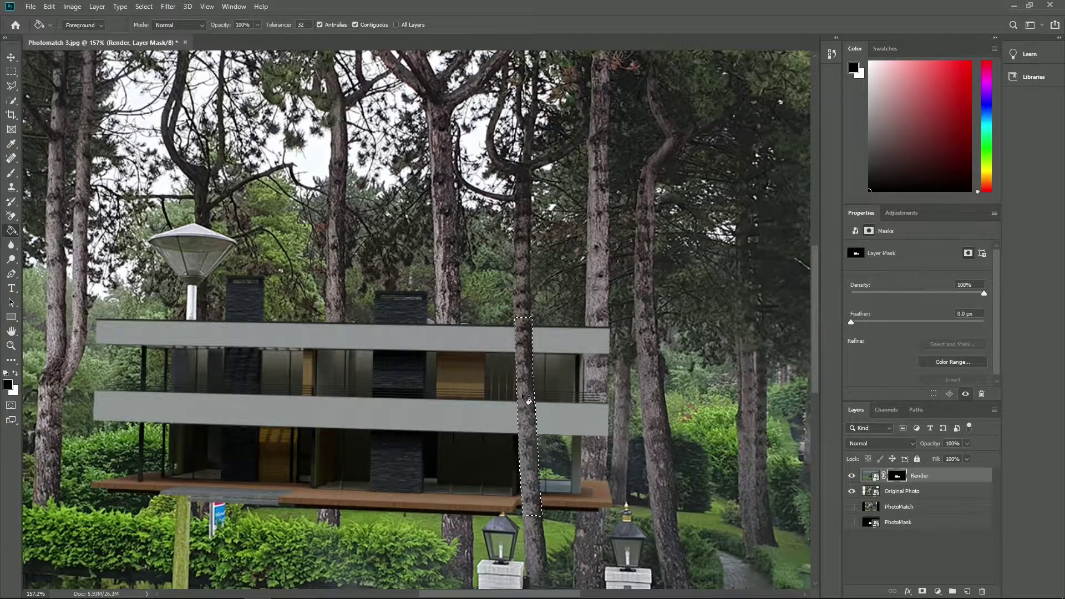
Outline the thick trunk nearest the house's centre with the Polygonal Lasso and toggle the Render layer's visibility to compare it with the photo.
{"action": "left_click", "coordinate": [852, 477]}
{"action": "left_click", "coordinate": [852, 476]}
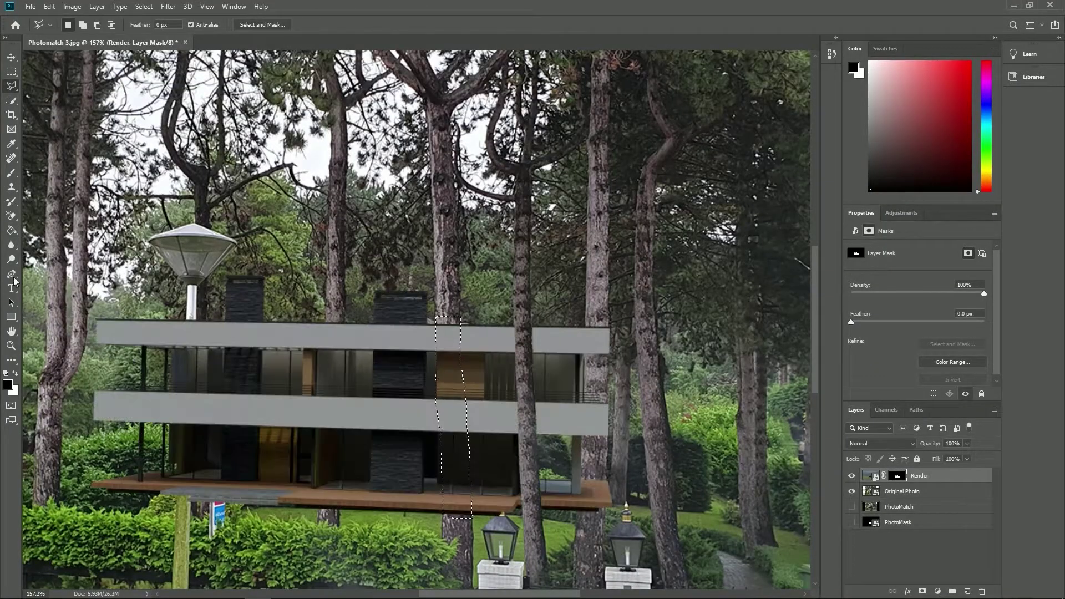
{"action": "left_click", "coordinate": [852, 476]}
{"action": "left_click", "coordinate": [851, 476]}
{"action": "left_click", "coordinate": [851, 476]}
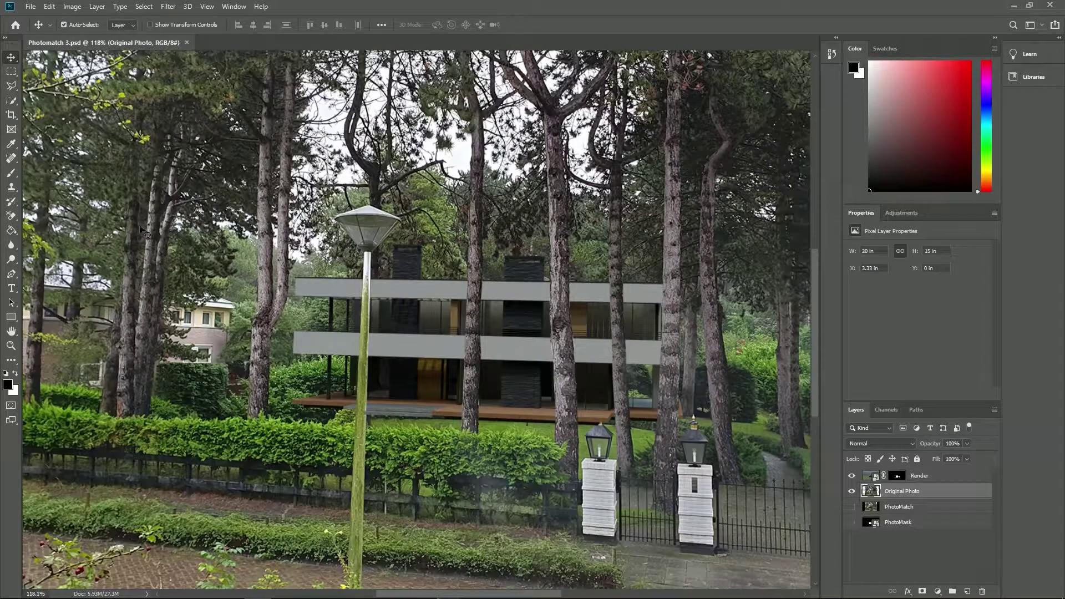
Paint black on the Render layer's mask with the Brush tool along the deck's lower edge to bring back the garden.
{"action": "left_click", "coordinate": [10, 177]}
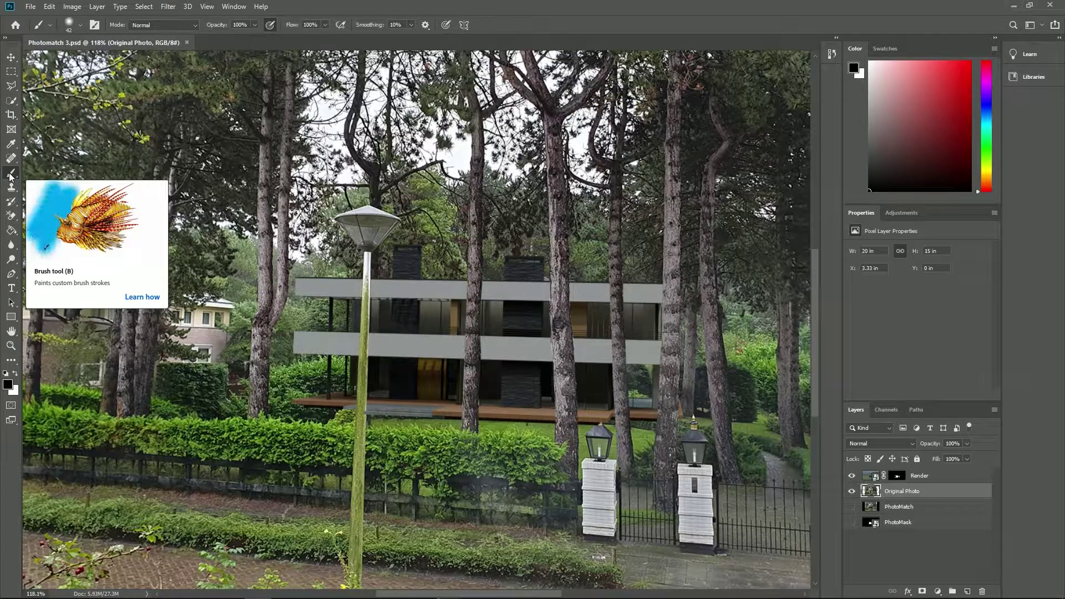
{"action": "left_click", "coordinate": [896, 475]}
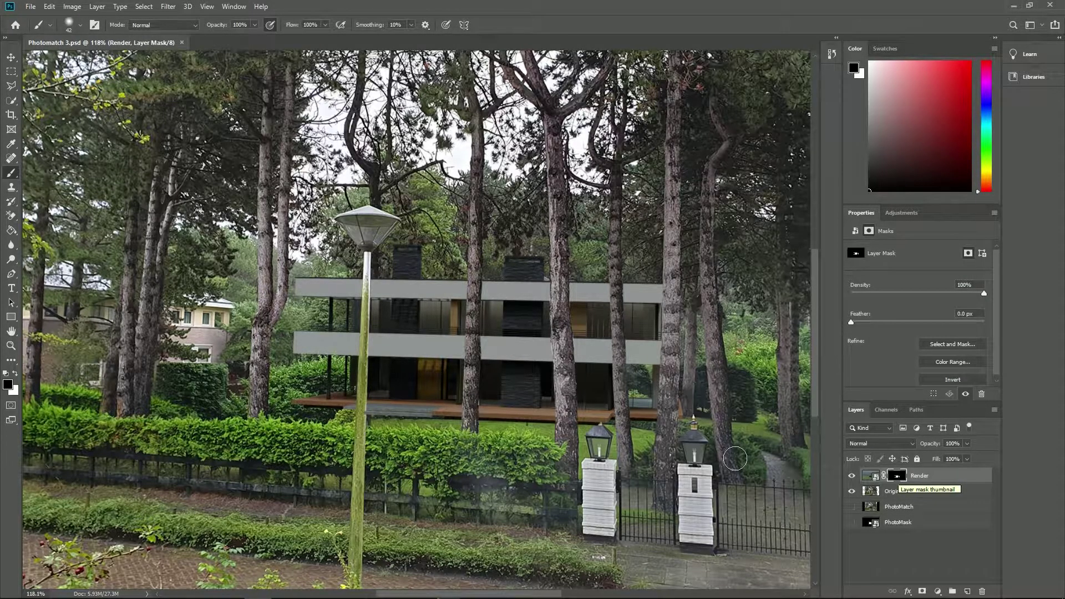
{"action": "mouse_move", "coordinate": [426, 418]}
{"action": "left_mouse_down"}
{"action": "mouse_move", "coordinate": [311, 412]}
{"action": "mouse_move", "coordinate": [327, 413]}
{"action": "left_mouse_up"}
{"action": "left_click_drag", "start_coordinate": [482, 425], "coordinate": [541, 427]}
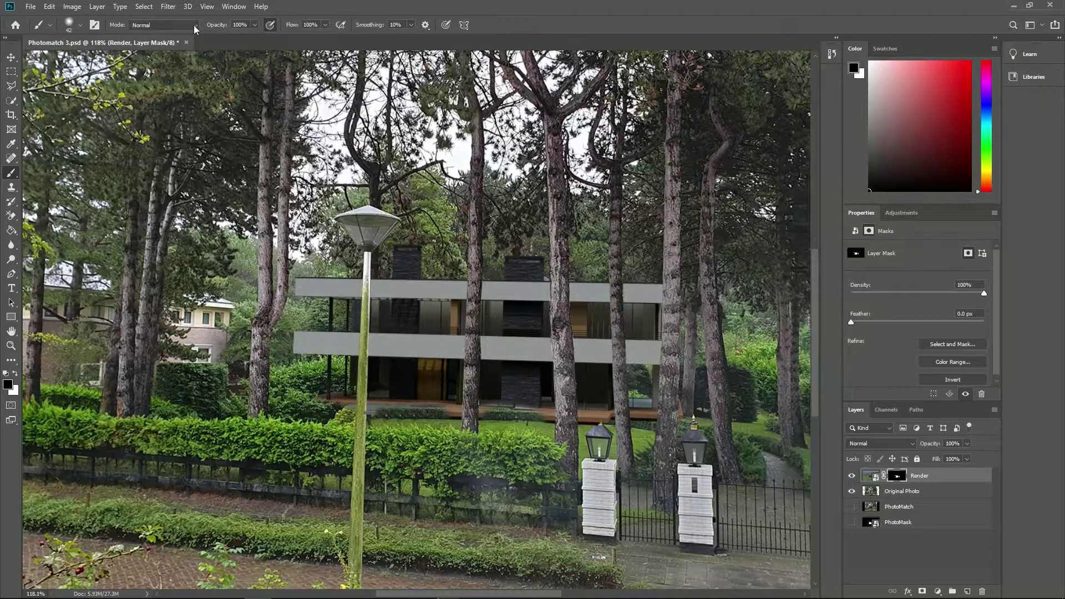
Reduce the brush size and mask out the remaining lower edge of the deck between the lamp post and the gate.
{"action": "left_click", "coordinate": [80, 25]}
{"action": "left_click_drag", "start_coordinate": [61, 45], "coordinate": [52, 44]}
{"action": "left_click", "coordinate": [644, 419]}
{"action": "left_click_drag", "start_coordinate": [547, 427], "coordinate": [373, 413]}
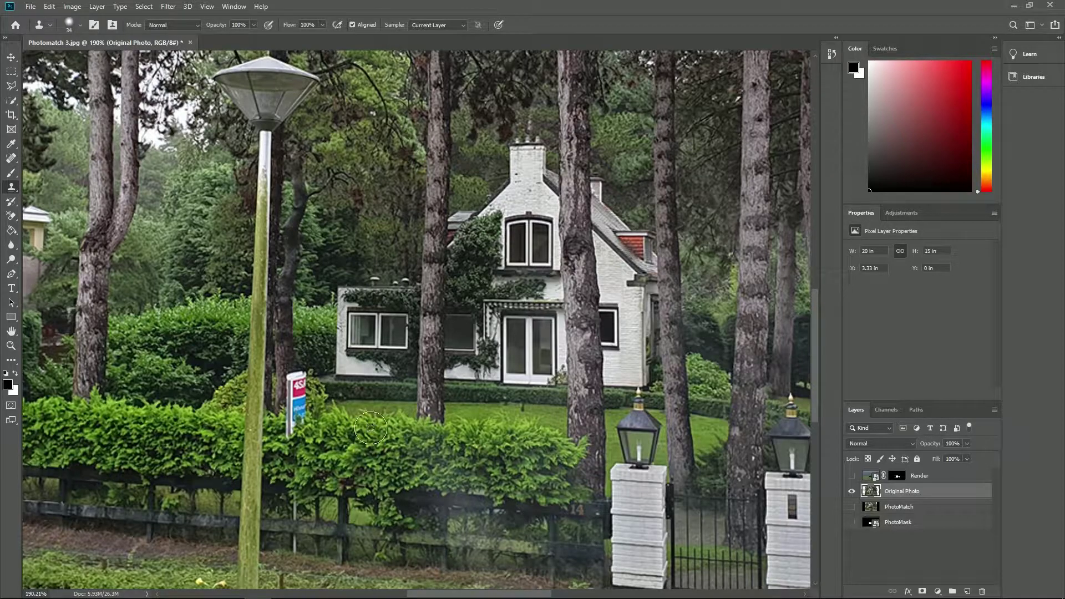
Paint hedge over the red and blue sign beside the lamp post on the Original Photo layer with the Clone Stamp.
{"action": "mouse_move", "coordinate": [306, 426]}
{"action": "left_mouse_down"}
{"action": "mouse_move", "coordinate": [293, 439]}
{"action": "mouse_move", "coordinate": [294, 392]}
{"action": "mouse_move", "coordinate": [313, 373]}
{"action": "mouse_move", "coordinate": [324, 379]}
{"action": "left_mouse_up"}
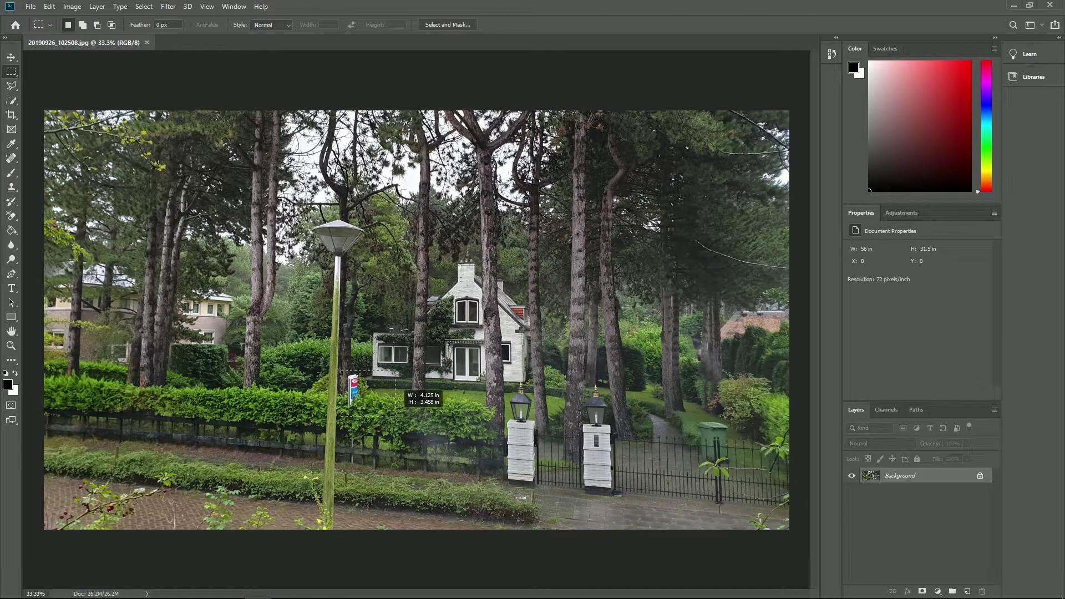
Try a Content-Aware fill on a rectangle around the red and blue sign in 20190926_102508.jpg, and undo it.
{"action": "left_click_drag", "start_coordinate": [398, 422], "coordinate": [340, 371]}
{"action": "left_click", "coordinate": [49, 6]}
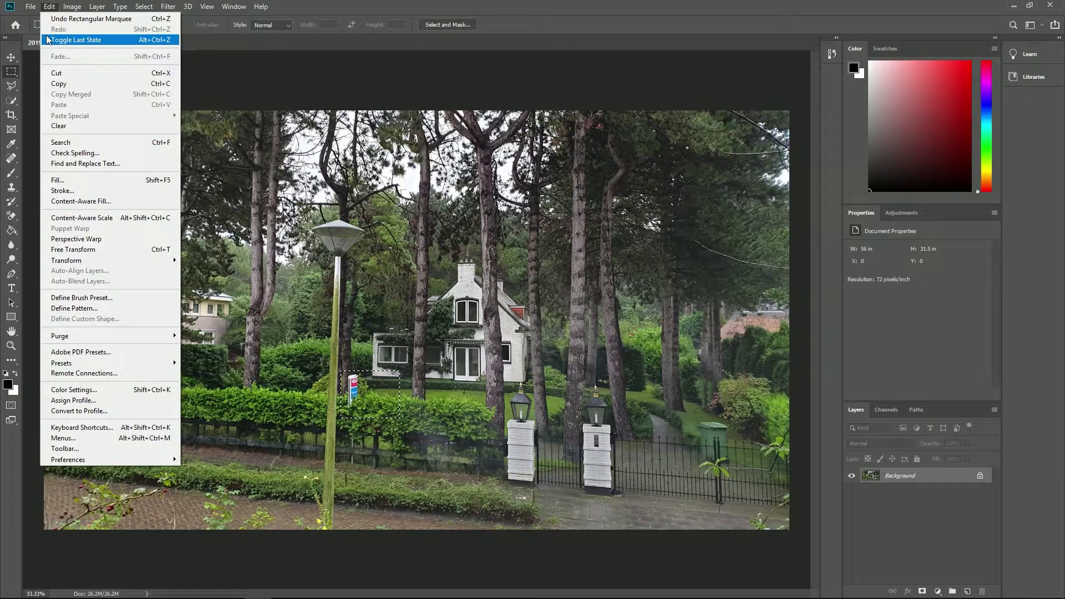
{"action": "left_click", "coordinate": [62, 181]}
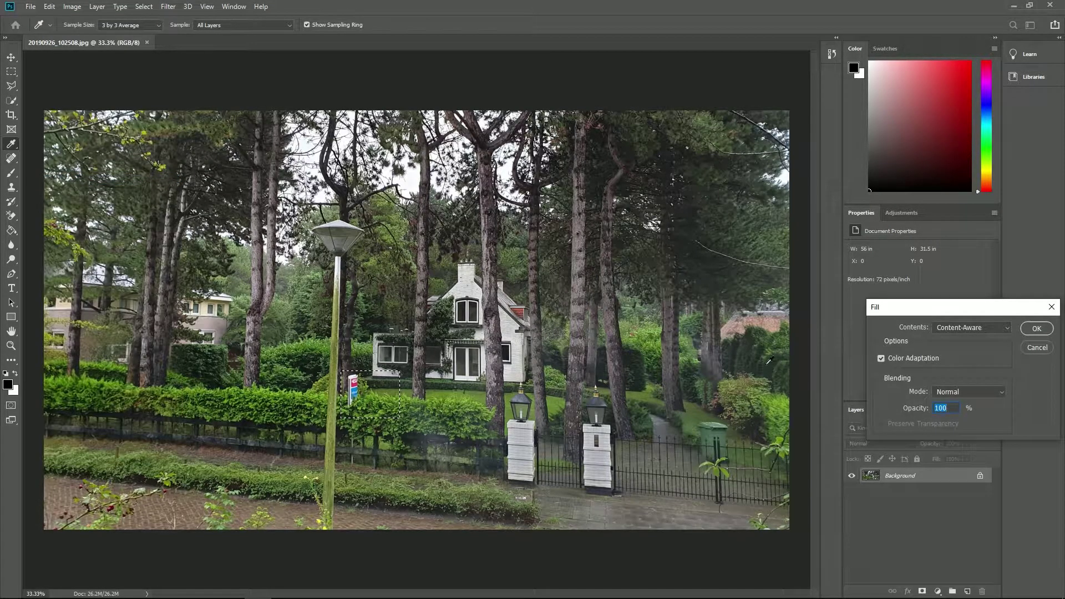
{"action": "left_click", "coordinate": [1038, 330]}
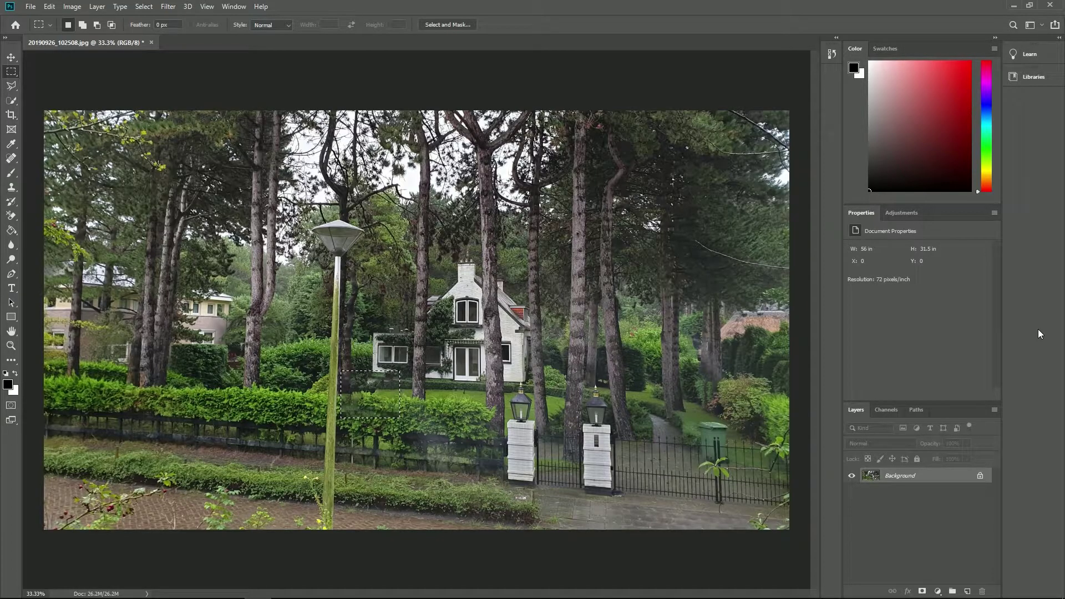
{"action": "key", "text": "ctrl+z"}
Unlock the Background layer, select the sign with a tight rectangle of about 1.1 by 2.9 in, and open Content-Aware Fill.
{"action": "left_click", "coordinate": [980, 475]}
{"action": "left_click_drag", "start_coordinate": [347, 372], "coordinate": [359, 409]}
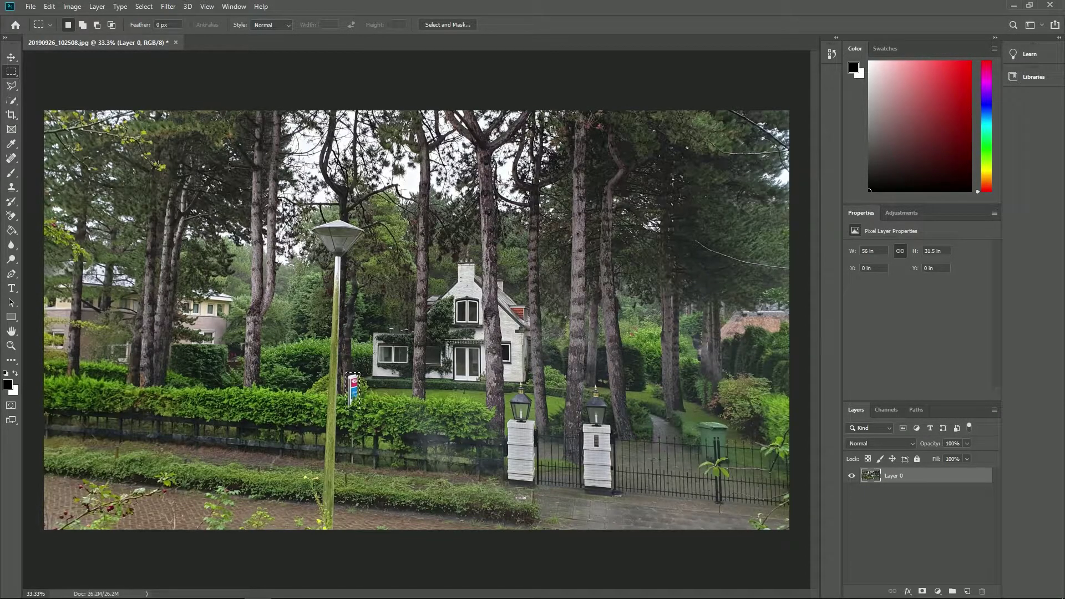
{"action": "left_click", "coordinate": [50, 7]}
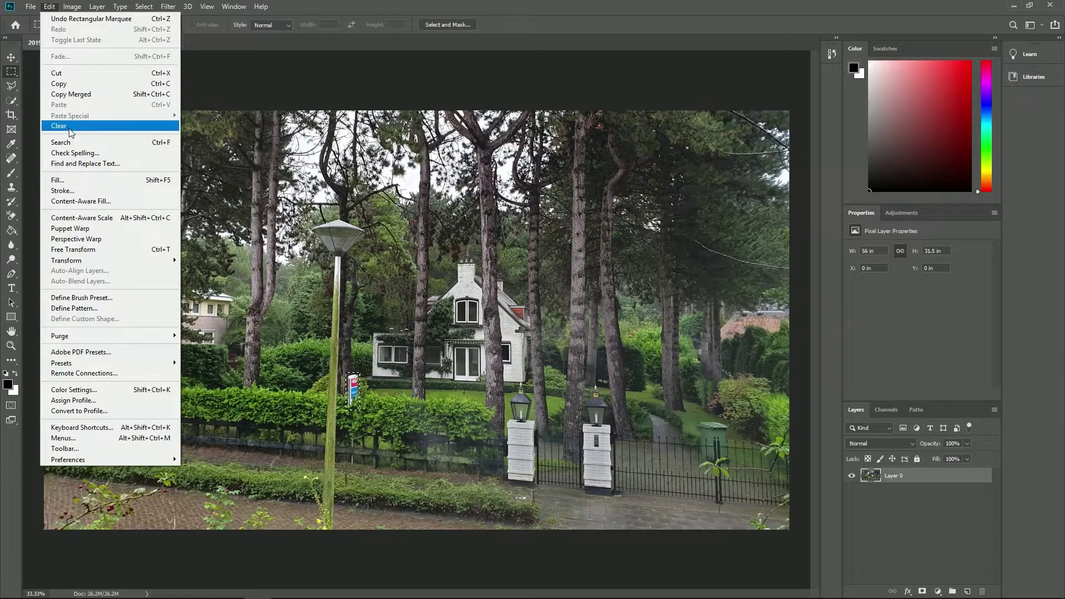
{"action": "left_click", "coordinate": [85, 201]}
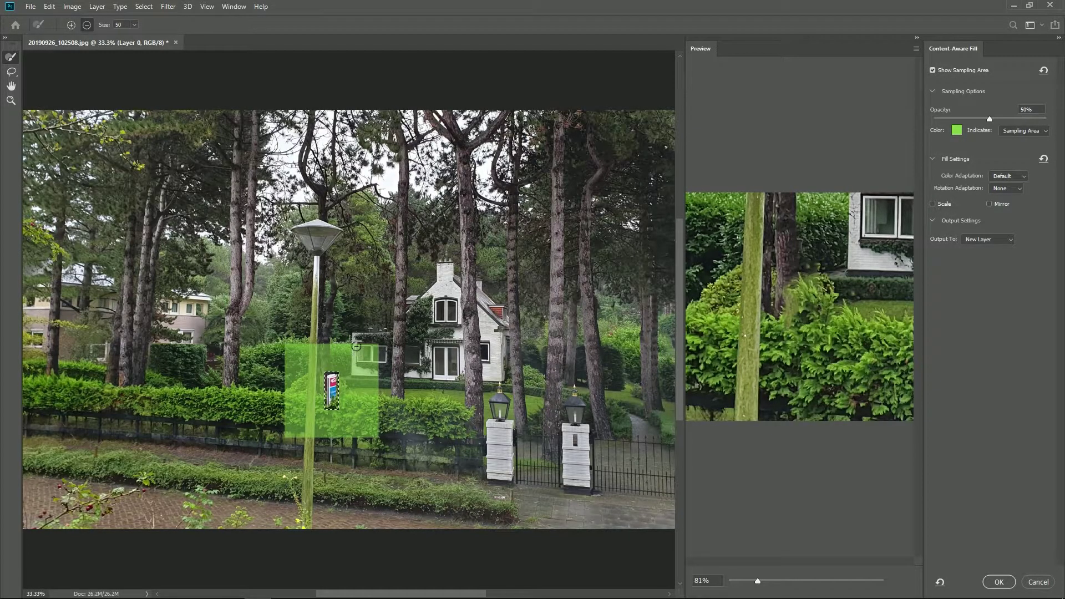
Exclude the white house and the lamp post from the sampling area and apply the sign's fill to a new layer.
{"action": "mouse_move", "coordinate": [360, 375]}
{"action": "left_mouse_down"}
{"action": "mouse_move", "coordinate": [371, 346]}
{"action": "mouse_move", "coordinate": [379, 378]}
{"action": "left_mouse_up"}
{"action": "mouse_move", "coordinate": [315, 342]}
{"action": "left_mouse_down"}
{"action": "mouse_move", "coordinate": [309, 435]}
{"action": "mouse_move", "coordinate": [311, 347]}
{"action": "left_mouse_up"}
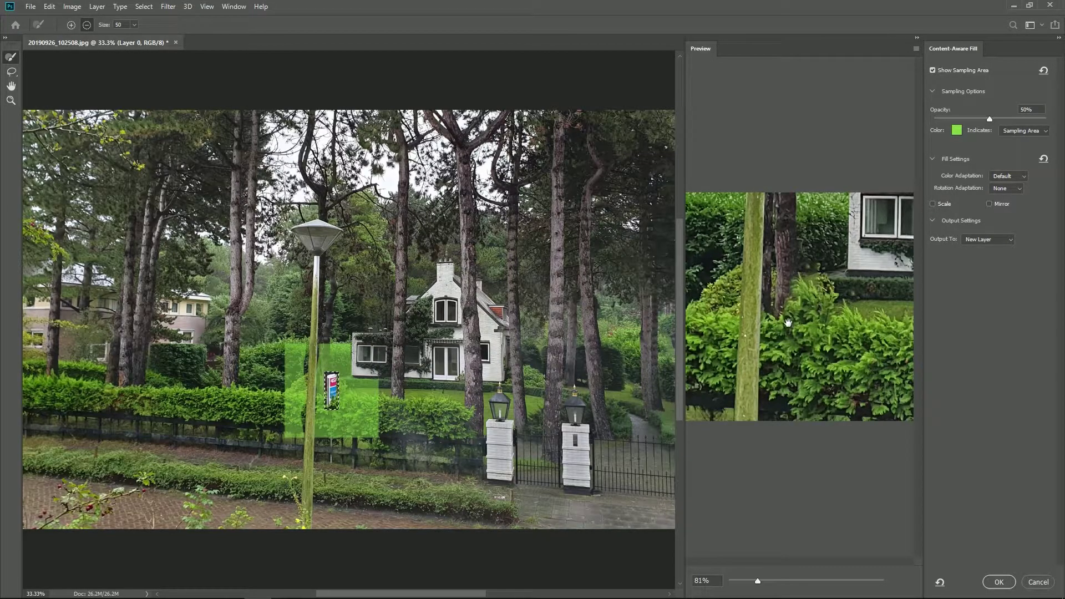
{"action": "left_click", "coordinate": [1000, 584]}
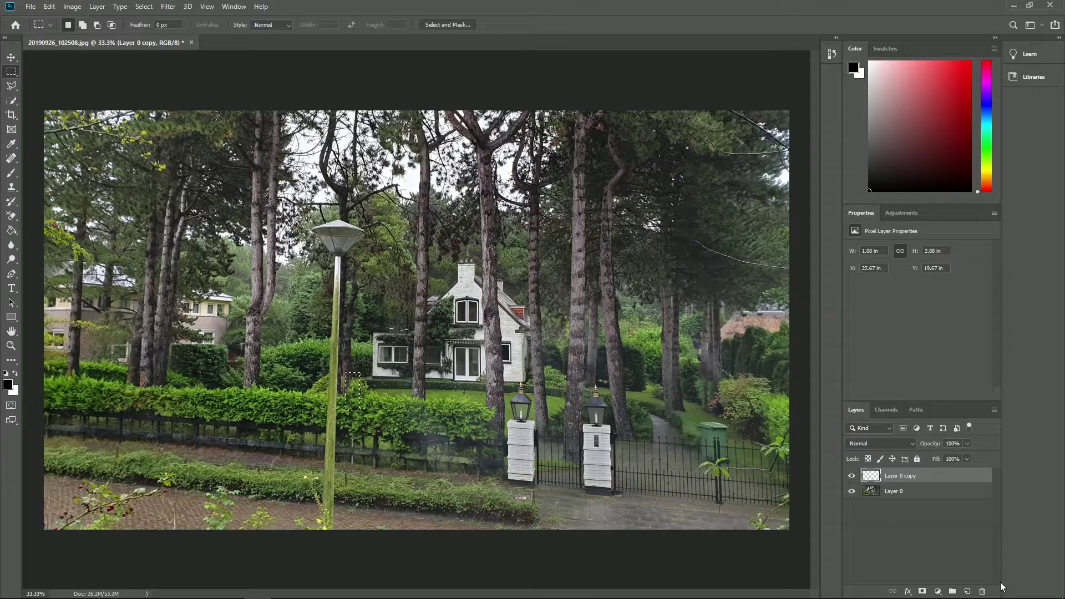